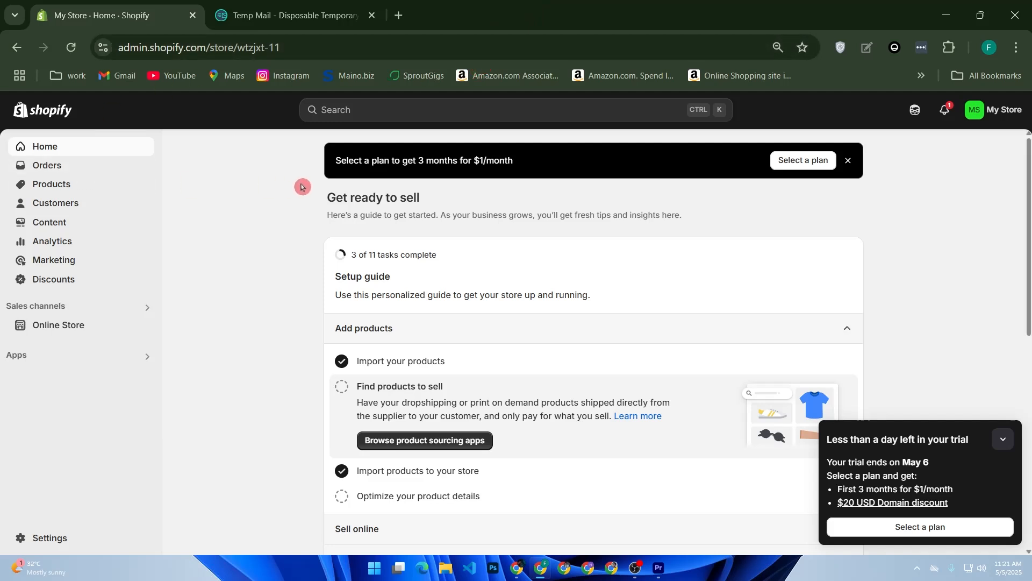
- Search Google for 2checkout in a new browser tab
{"action": "key", "text": "ctrl+t"}
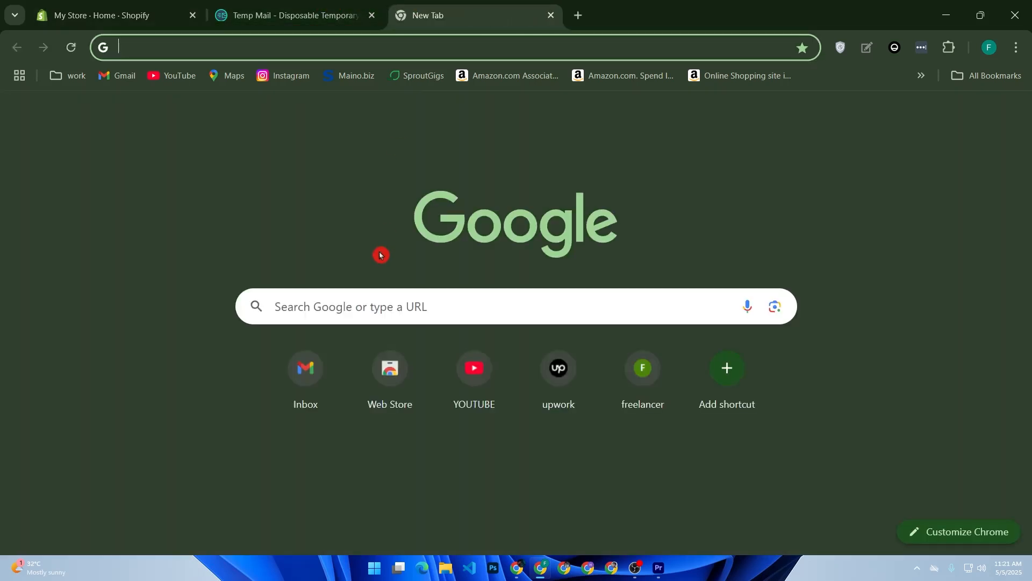
{"action": "left_click", "coordinate": [390, 306]}
{"action": "type", "text": "2"}
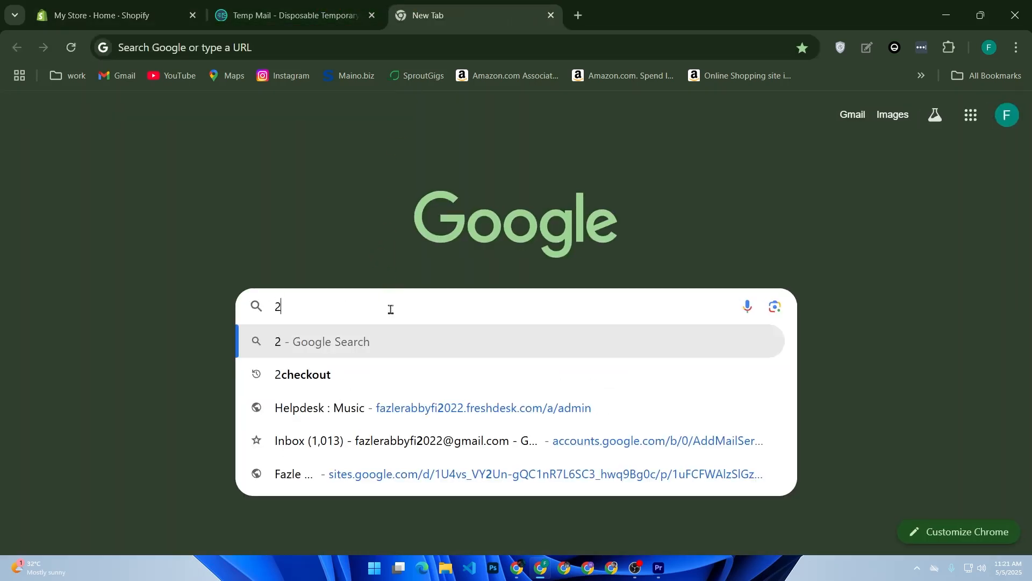
{"action": "type", "text": "chec"}
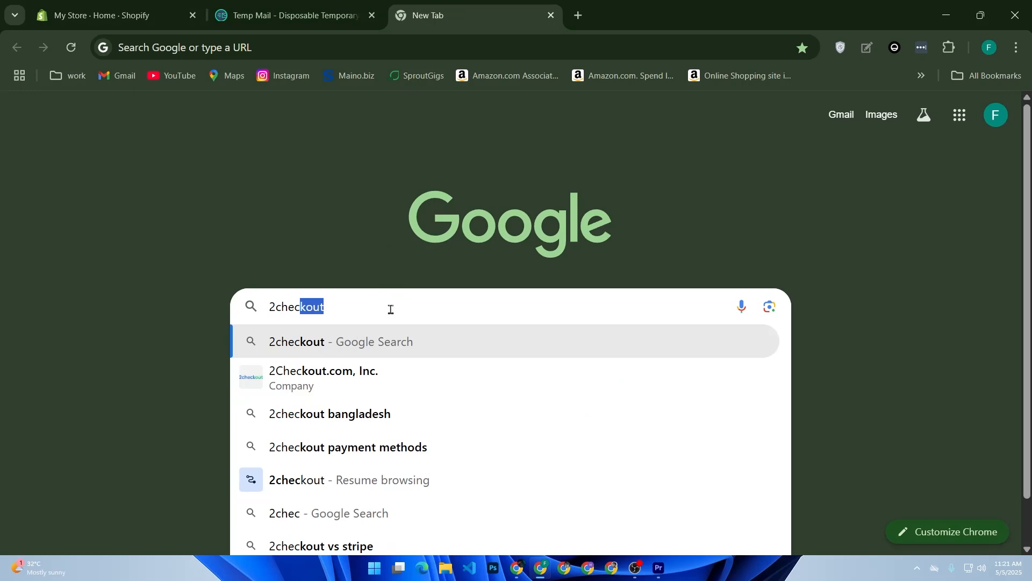
{"action": "key", "text": "Down"}
{"action": "key", "text": "Return"}
- Open the sponsored 2Checkout sign-up result and go to the 2Sell free sign-up form
{"action": "left_click", "coordinate": [32, 164]}
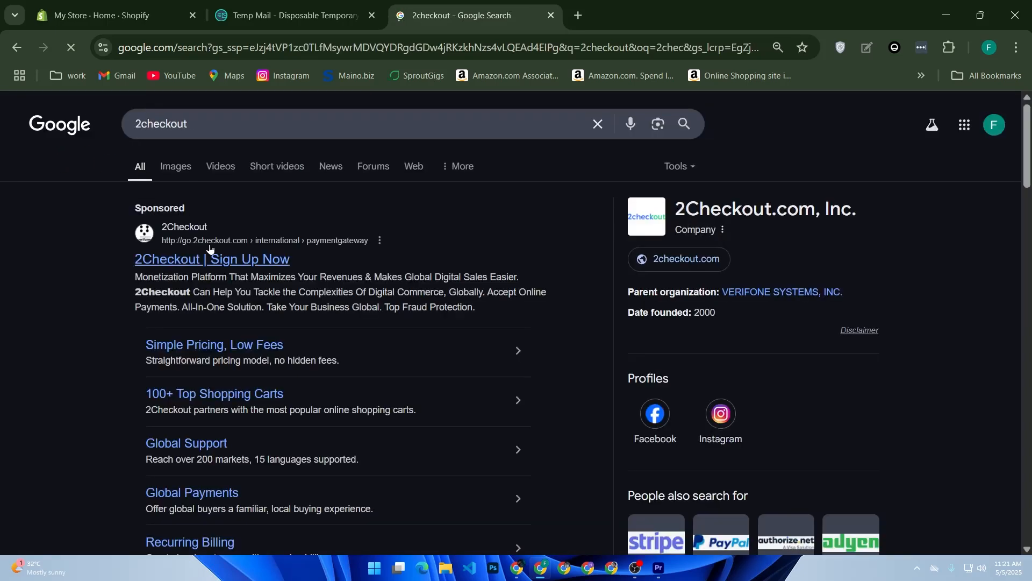
{"action": "left_click", "coordinate": [211, 258]}
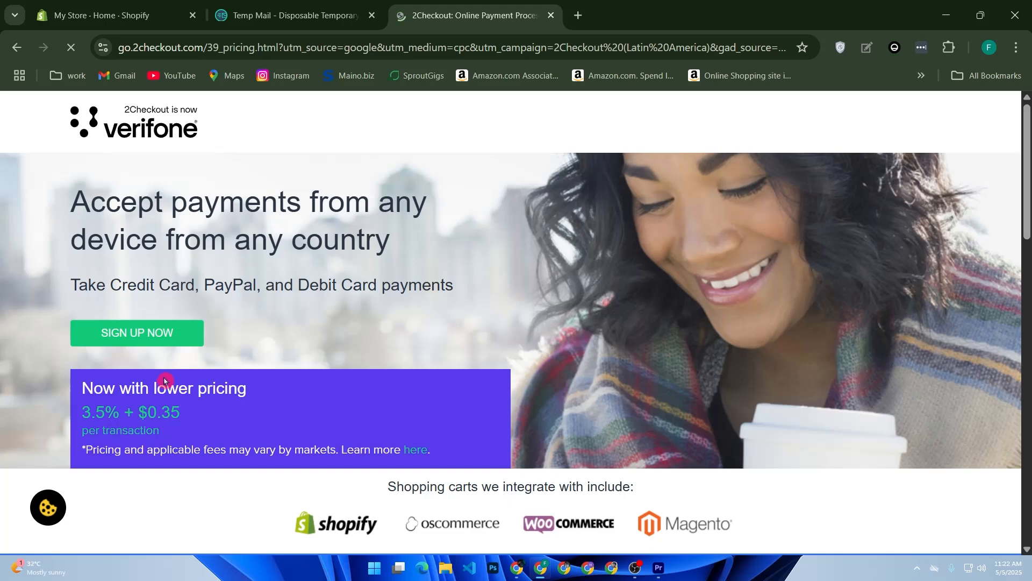
{"action": "left_click", "coordinate": [152, 345]}
- Copy the disposable email address from Temp Mail and return to the 2Sell sign-up form
{"action": "left_click", "coordinate": [341, 14]}
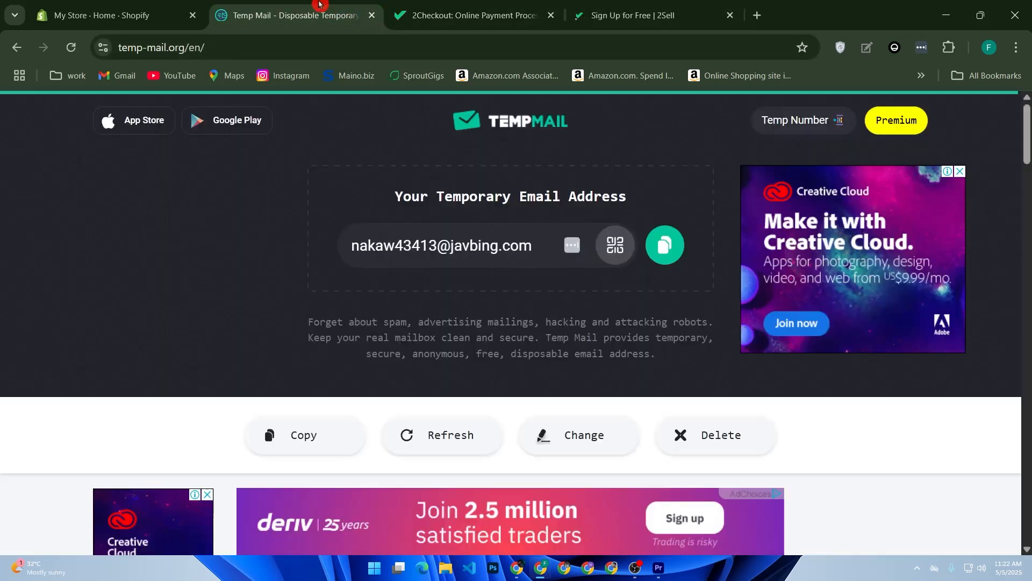
{"action": "left_click", "coordinate": [665, 245]}
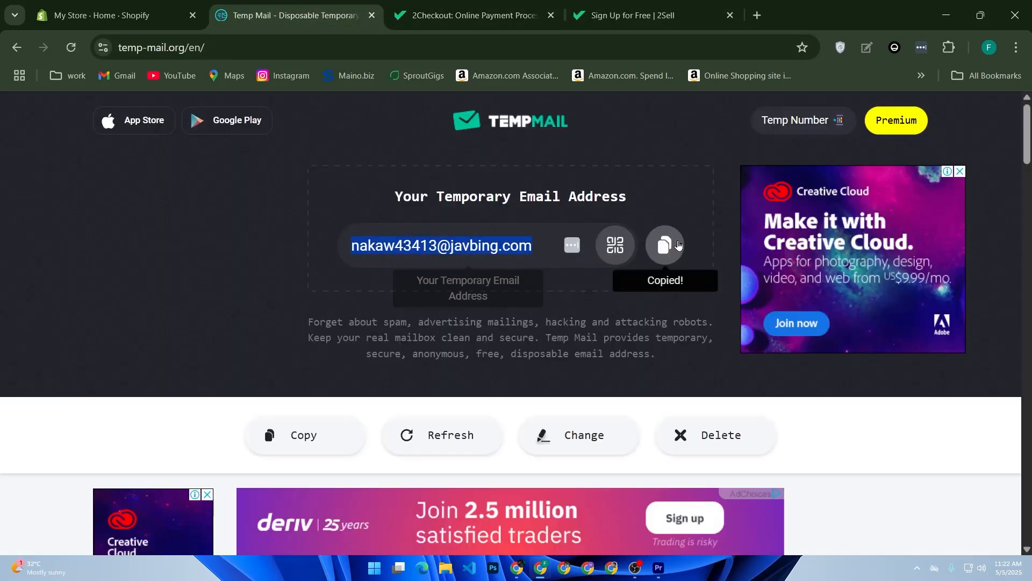
{"action": "left_click", "coordinate": [646, 16]}
- Fill in the first name, last name and business email on the sign-up form, and use the browser-suggested strong password
{"action": "left_click", "coordinate": [375, 292]}
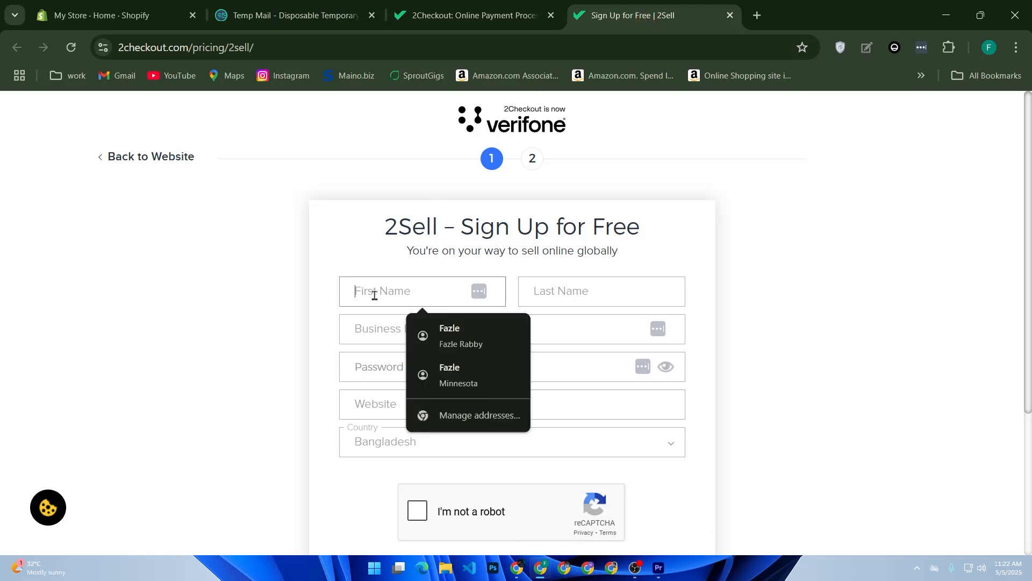
{"action": "left_click", "coordinate": [445, 325]}
{"action": "left_click", "coordinate": [406, 336]}
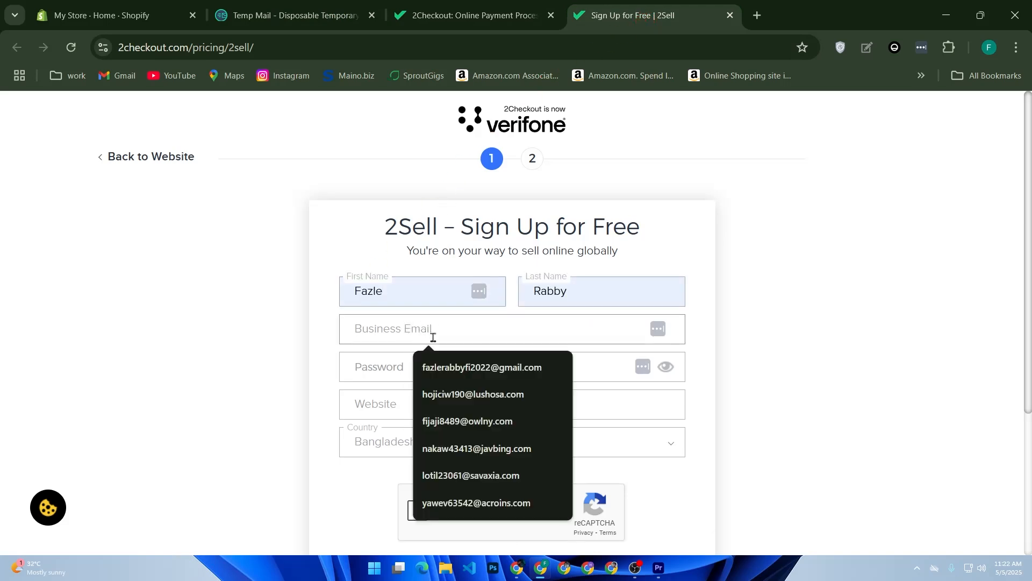
{"action": "left_click", "coordinate": [456, 371]}
{"action": "left_click", "coordinate": [405, 365]}
{"action": "left_click", "coordinate": [672, 493]}
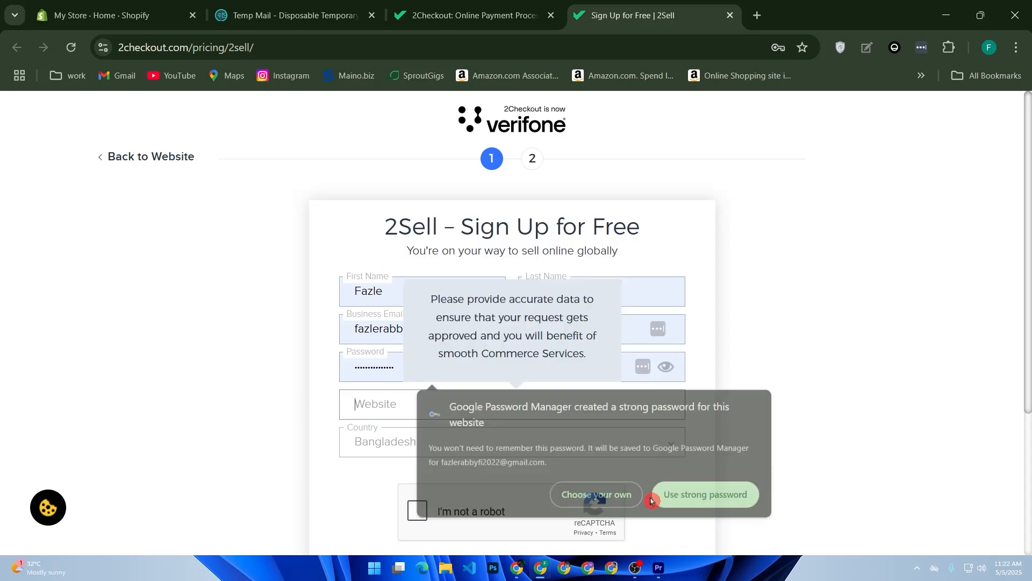
- Copy the store domain wtzjxt-11.myshopify.com from the Shopify settings and enter it as the website on the sign-up form
{"action": "left_click", "coordinate": [456, 402]}
{"action": "left_click", "coordinate": [132, 13]}
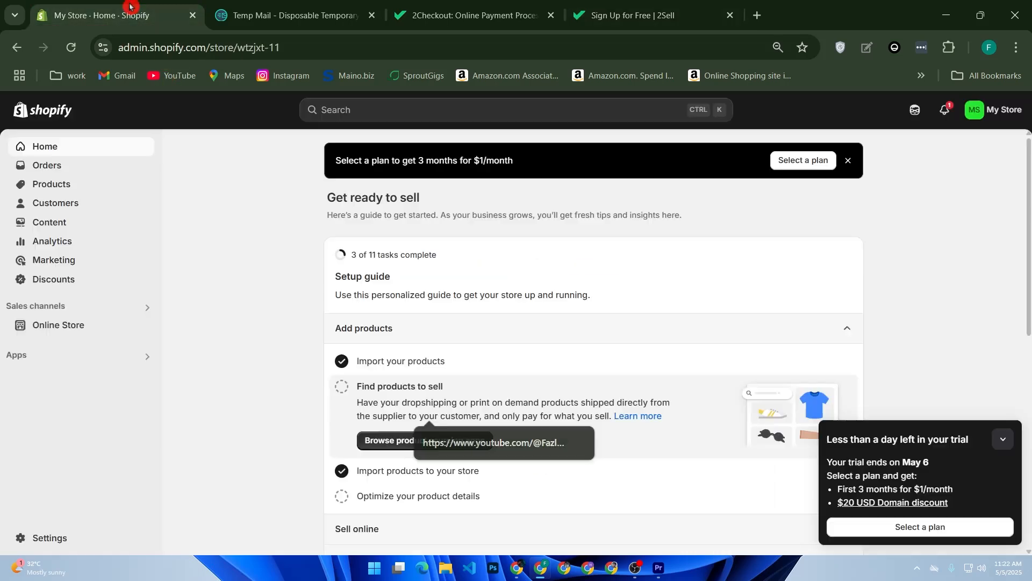
{"action": "left_click", "coordinate": [37, 537]}
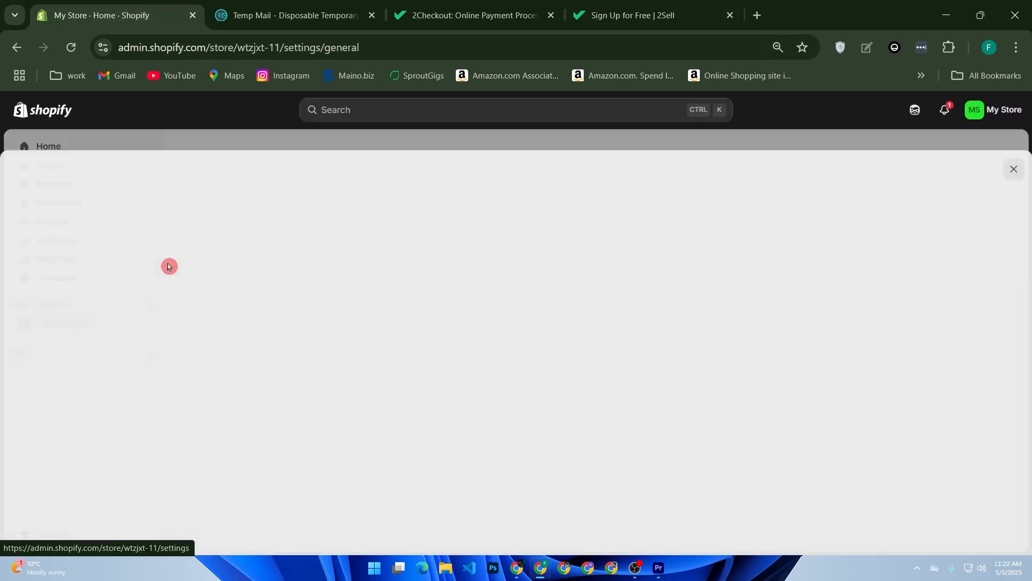
{"action": "left_click", "coordinate": [220, 181]}
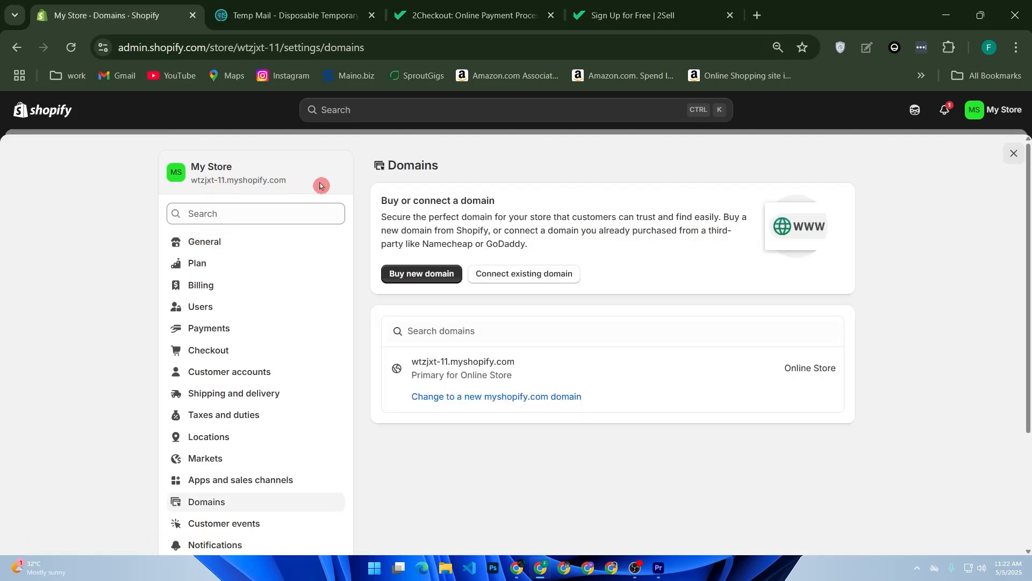
{"action": "left_click_drag", "start_coordinate": [290, 181], "coordinate": [192, 187]}
{"action": "key", "text": "ctrl+c"}
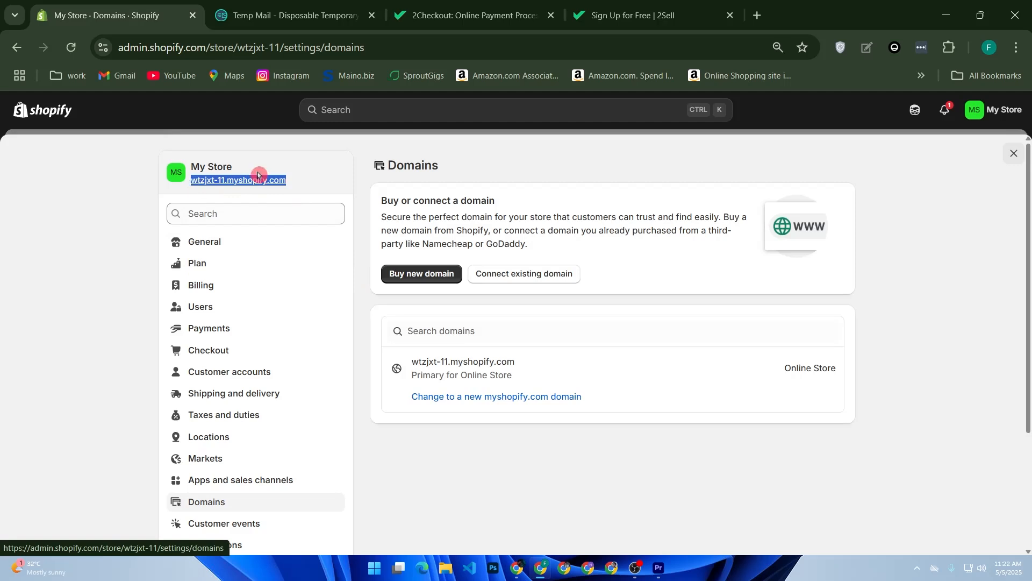
{"action": "left_click", "coordinate": [645, 15]}
{"action": "key", "text": "ctrl+v"}
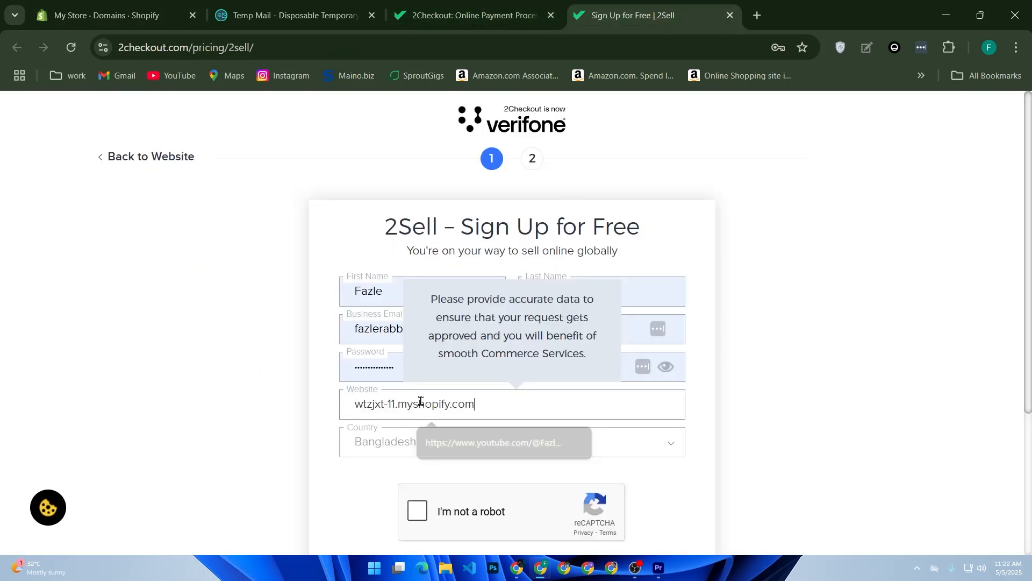
- Keep Bangladesh as the country, complete the reCAPTCHA check and submit the sign-up form
{"action": "left_click", "coordinate": [396, 442]}
{"action": "left_click", "coordinate": [397, 441]}
{"action": "left_click_drag", "start_coordinate": [401, 440], "coordinate": [410, 376]}
{"action": "scroll", "coordinate": [442, 418], "scroll_direction": "down", "scroll_amount": 2}
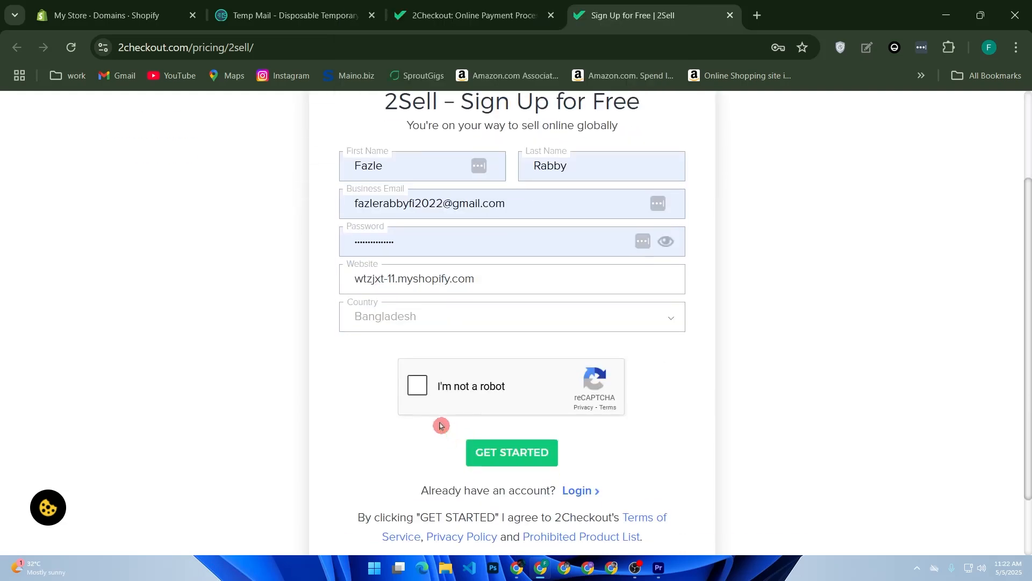
{"action": "left_click", "coordinate": [419, 390]}
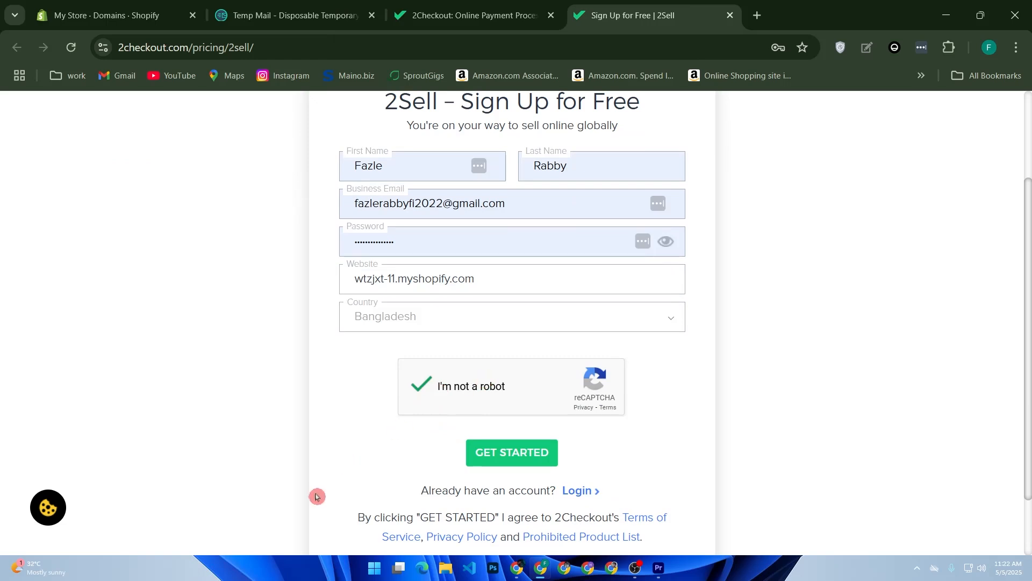
{"action": "left_click", "coordinate": [503, 459]}
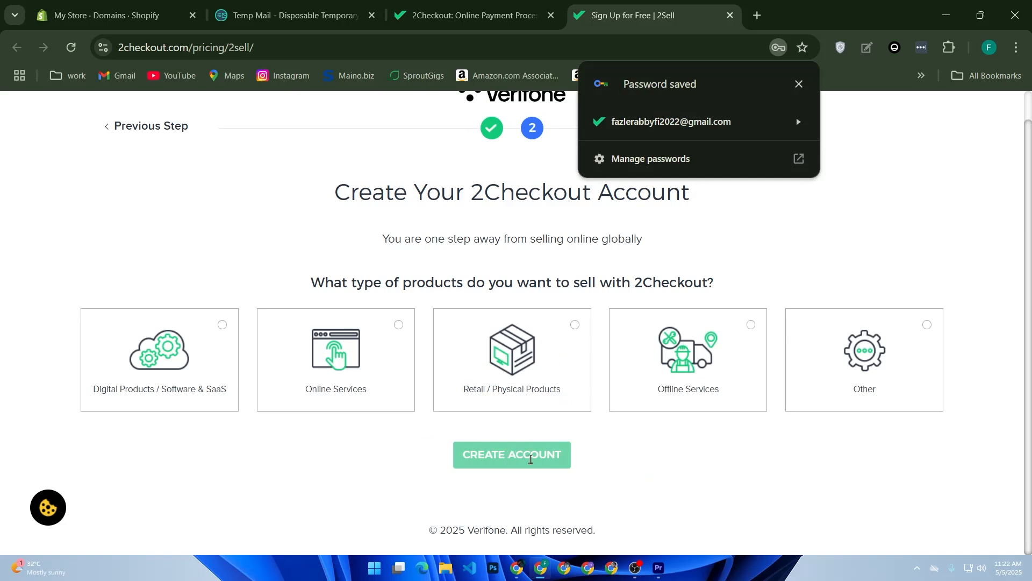
- Choose Offline Services as the type of products to sell and create the 2Checkout account
{"action": "left_click", "coordinate": [798, 86]}
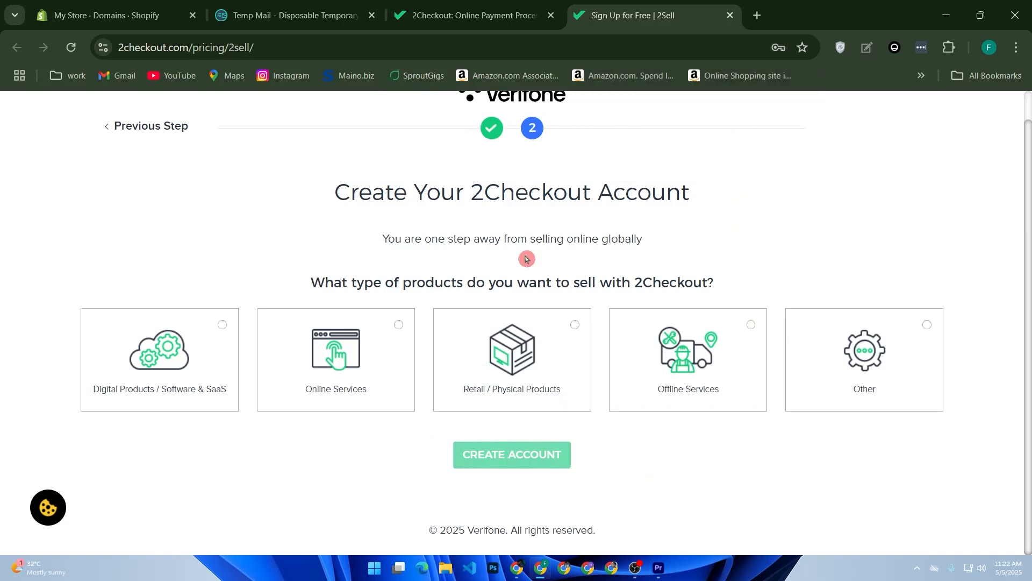
{"action": "left_click", "coordinate": [534, 400]}
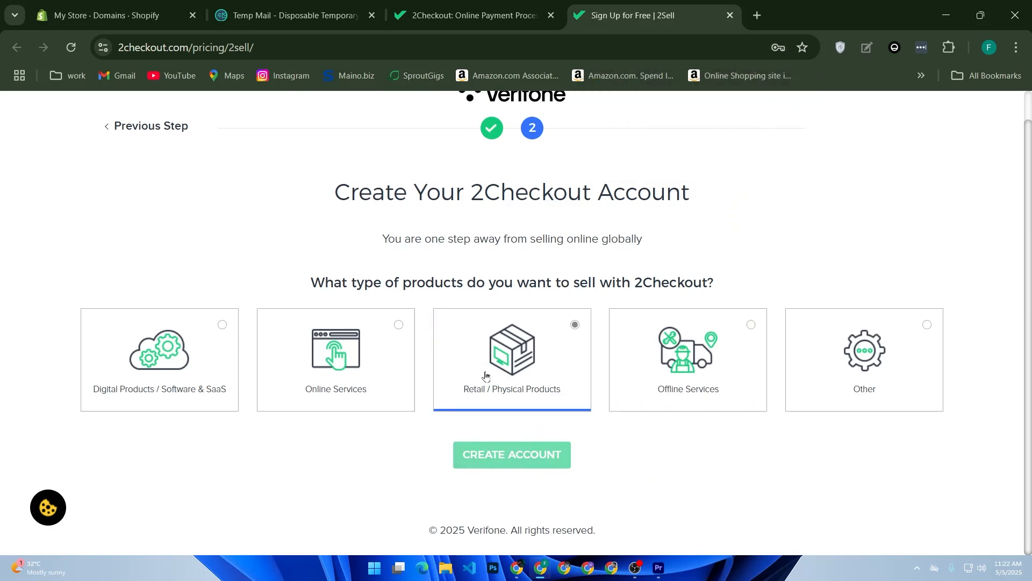
{"action": "left_click", "coordinate": [653, 390]}
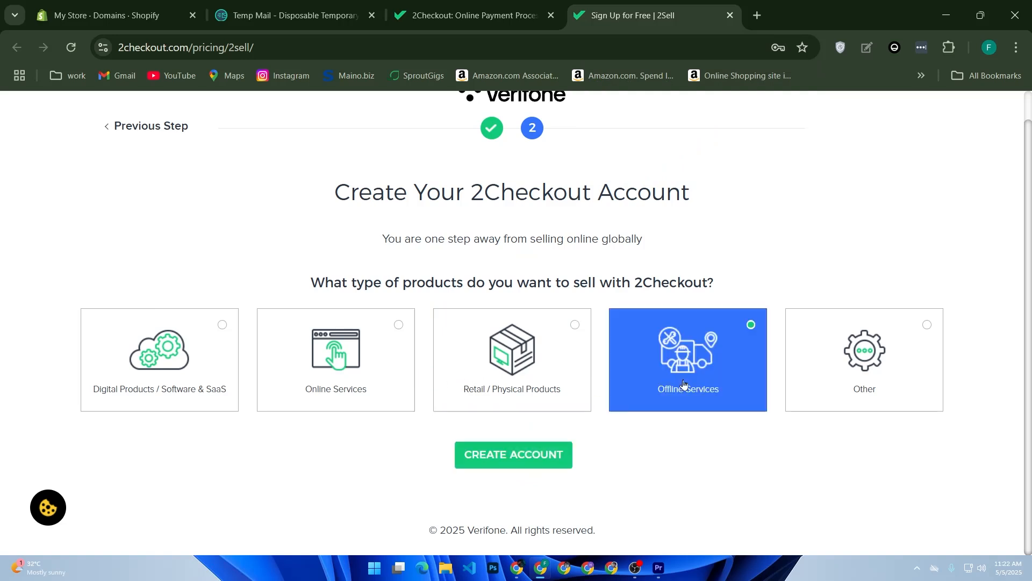
{"action": "left_click", "coordinate": [535, 393]}
{"action": "left_click", "coordinate": [640, 394]}
{"action": "left_click", "coordinate": [513, 453]}
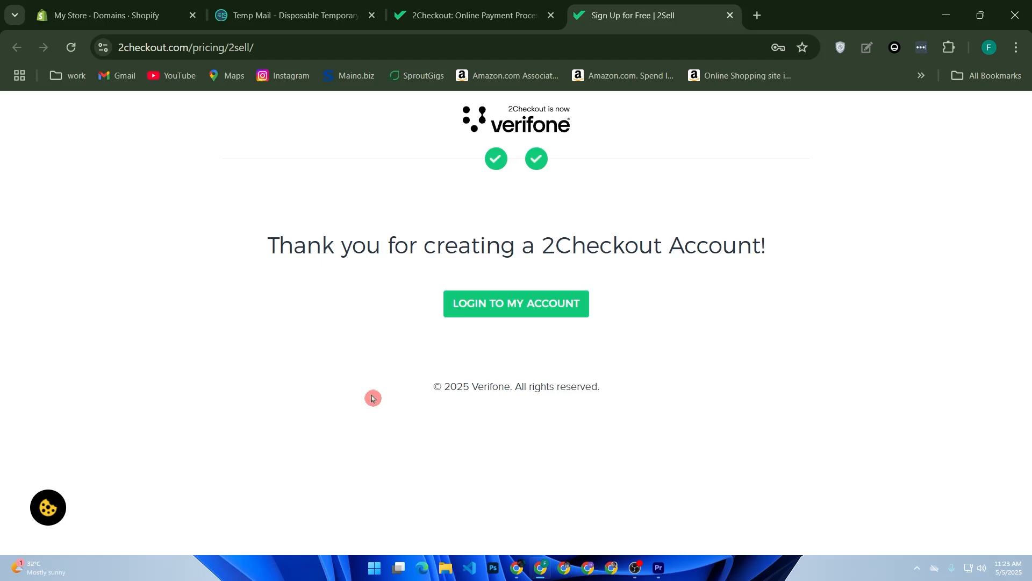
- Try to sign in to the new 2Checkout account with the username and password, and accept the site's cookies
{"action": "left_click", "coordinate": [494, 315]}
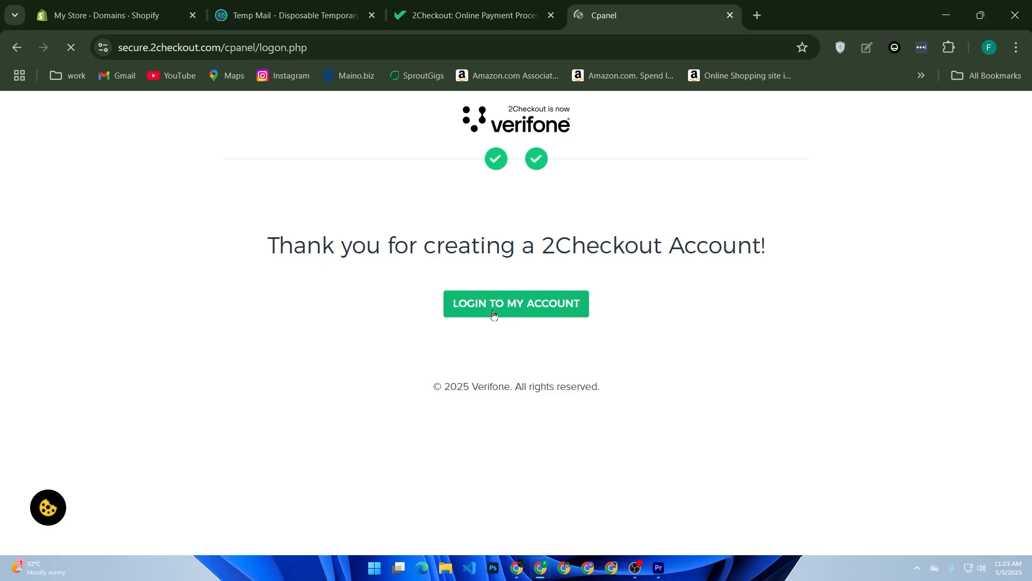
{"action": "left_click", "coordinate": [492, 343]}
{"action": "left_click", "coordinate": [505, 384]}
{"action": "type", "text": "*******"}
{"action": "key", "text": "Return"}
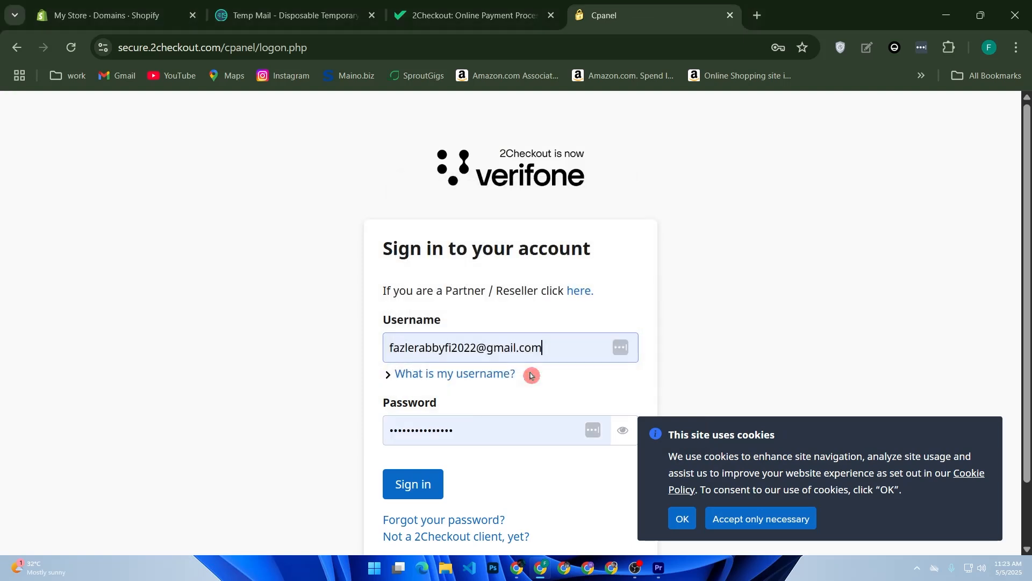
{"action": "left_click", "coordinate": [397, 483]}
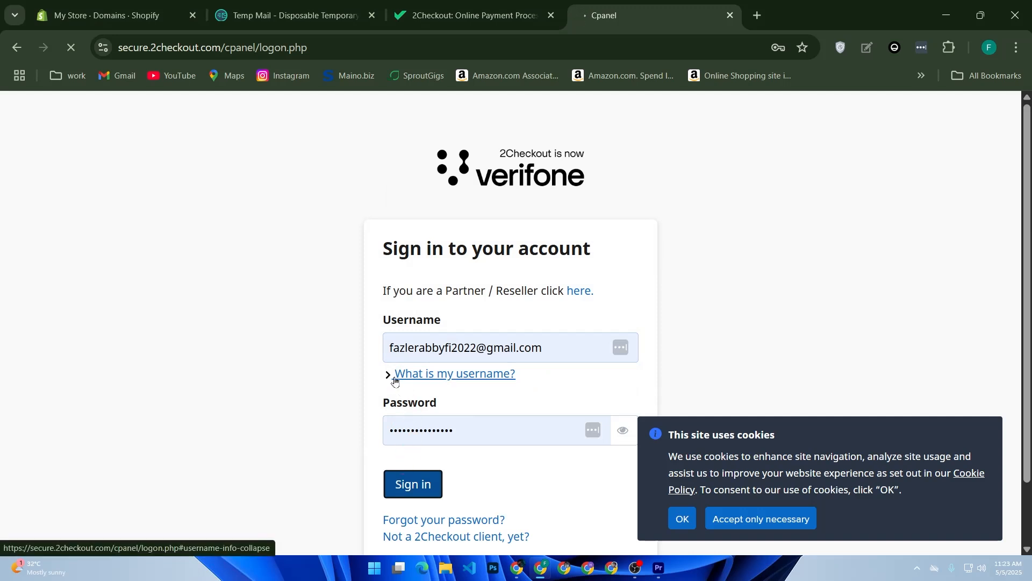
{"action": "left_click", "coordinate": [690, 517]}
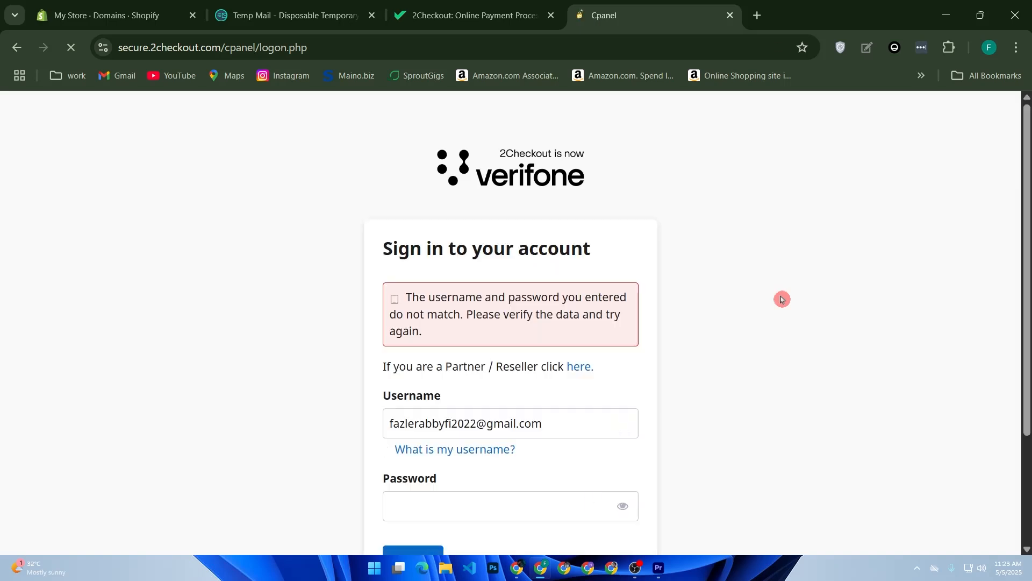
- Expand the username help on the sign-in page and open the 2Checkout account details email in a new Gmail tab
{"action": "left_click", "coordinate": [388, 454]}
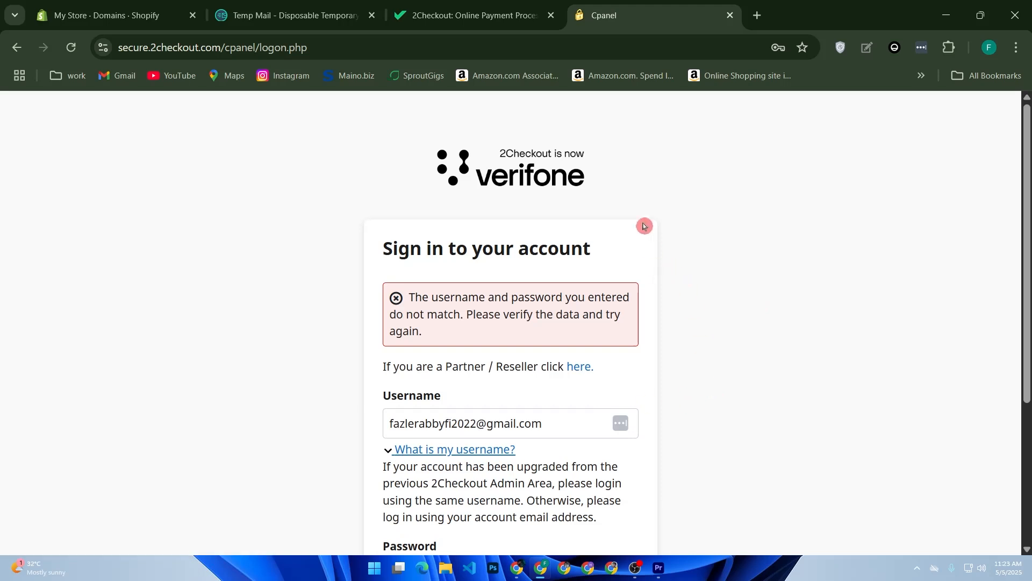
{"action": "right_click", "coordinate": [116, 75]}
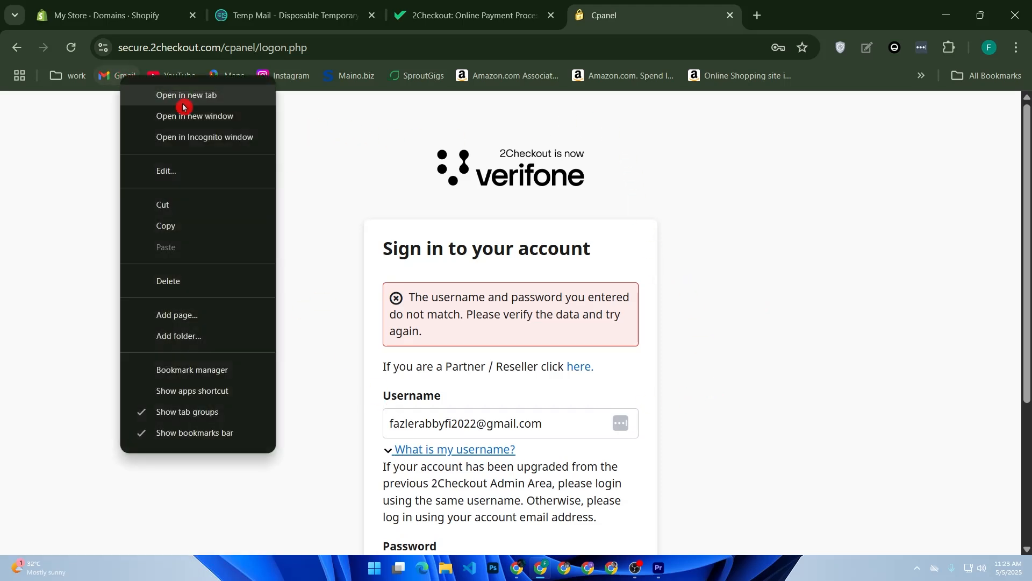
{"action": "left_click", "coordinate": [198, 94]}
{"action": "left_click", "coordinate": [704, 3]}
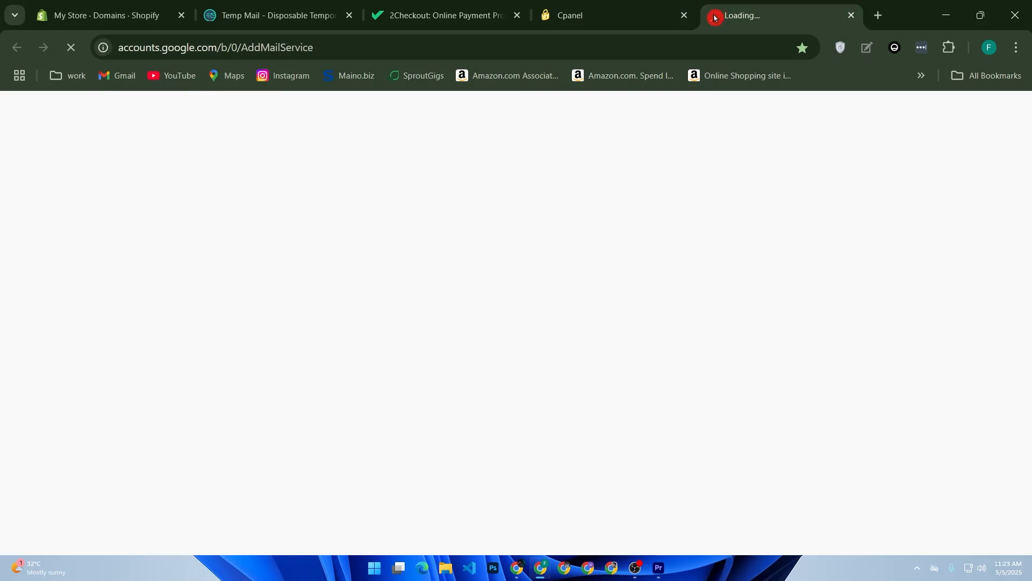
{"action": "left_click", "coordinate": [362, 316]}
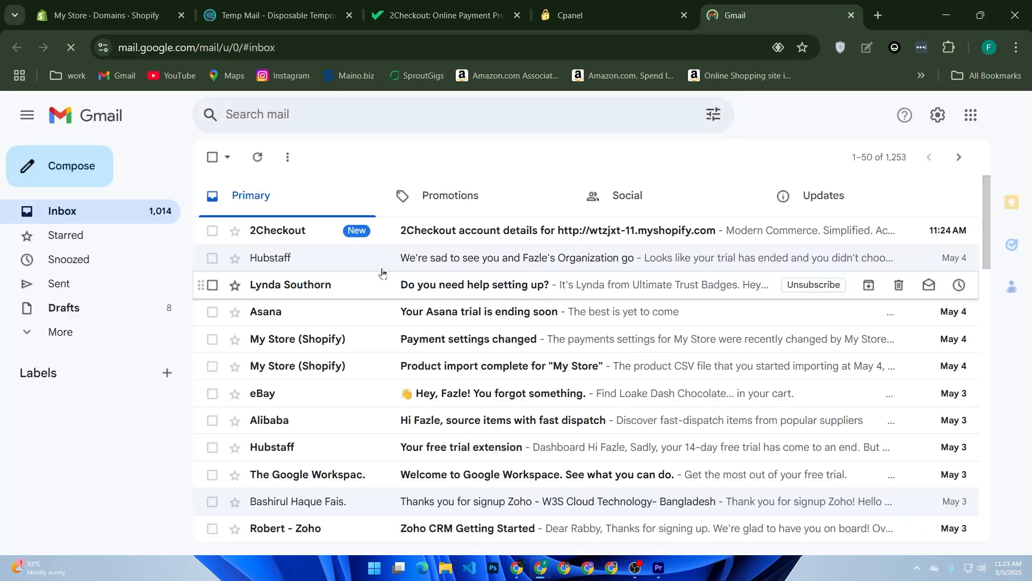
{"action": "left_click", "coordinate": [425, 228]}
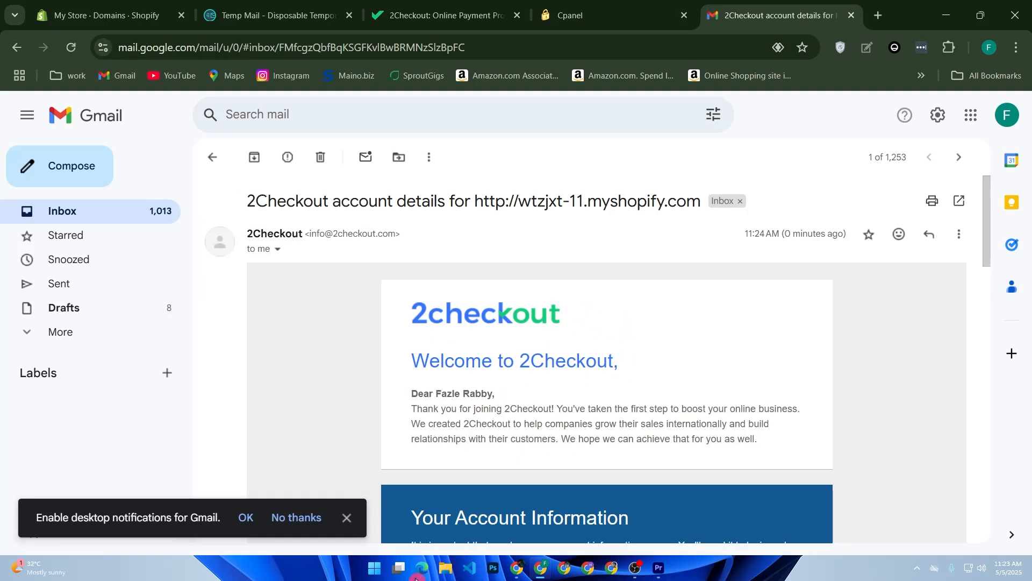
- Return to the 2Checkout sign-in page and read the explanation of which username to use
{"action": "left_click", "coordinate": [591, 16]}
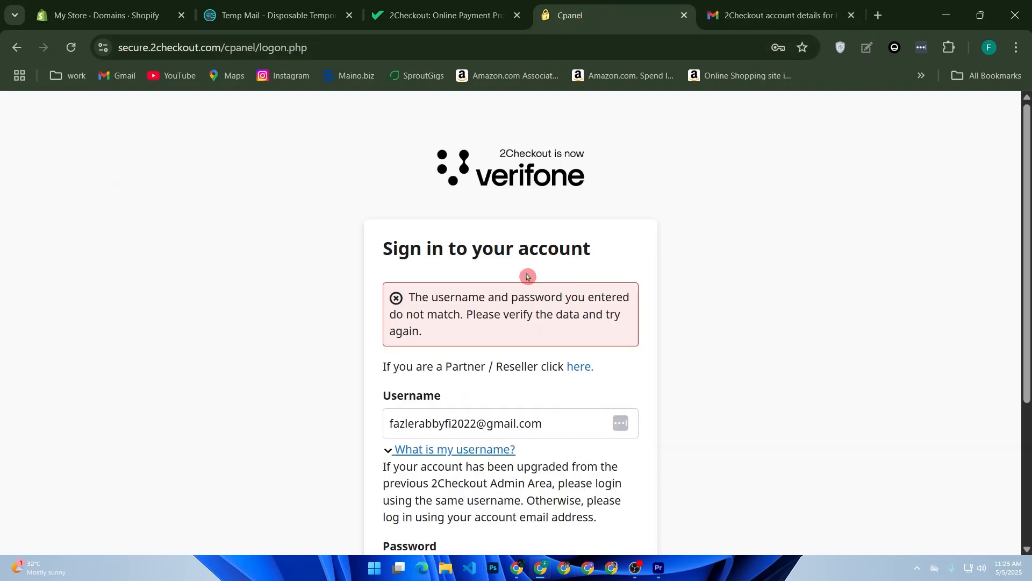
{"action": "scroll", "coordinate": [524, 364], "scroll_direction": "down", "scroll_amount": 2}
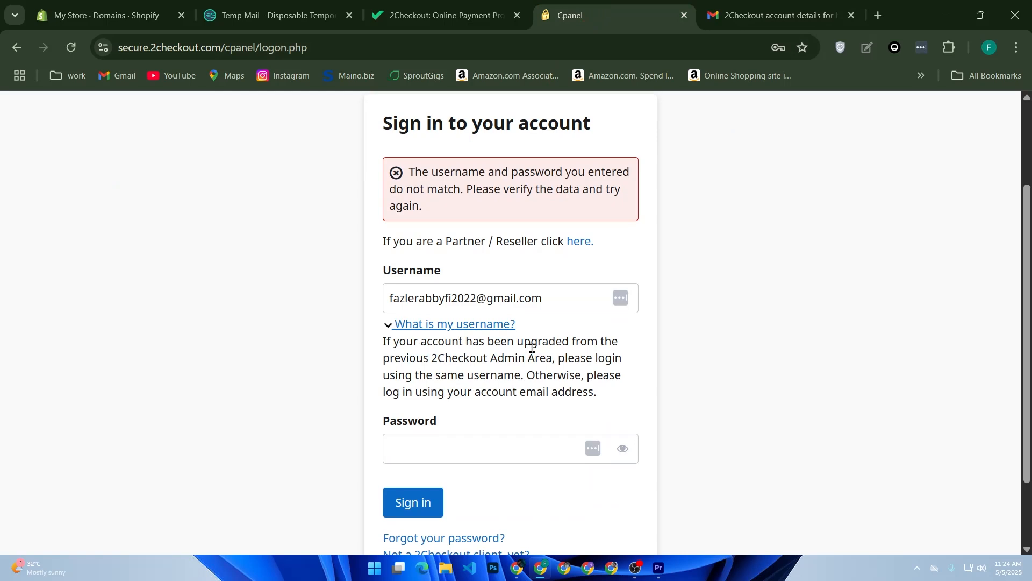
{"action": "left_click_drag", "start_coordinate": [384, 342], "coordinate": [666, 353]}
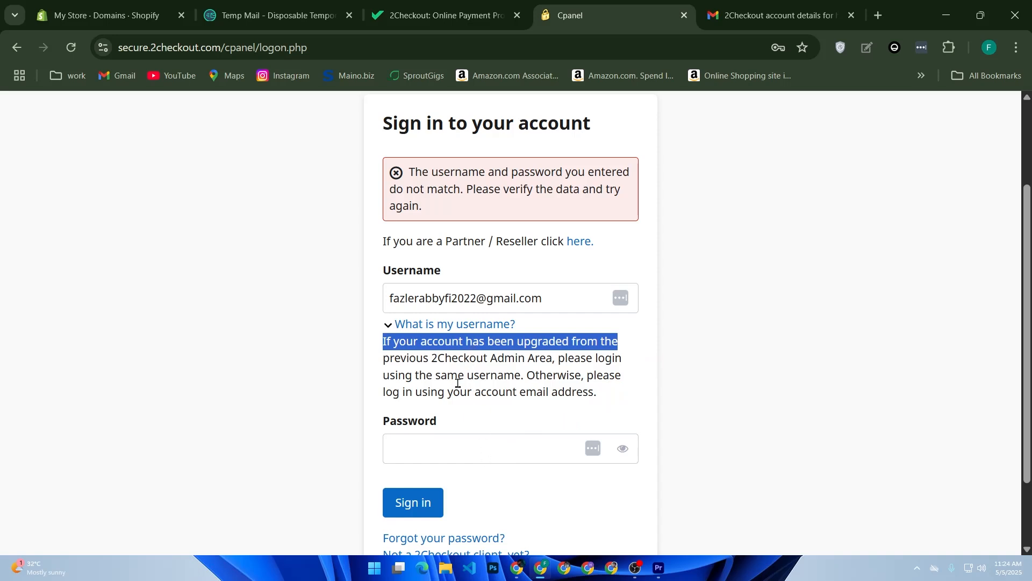
- Try again to sign in to the 2Checkout account by entering the account password
{"action": "left_click", "coordinate": [457, 436]}
{"action": "left_click", "coordinate": [504, 486]}
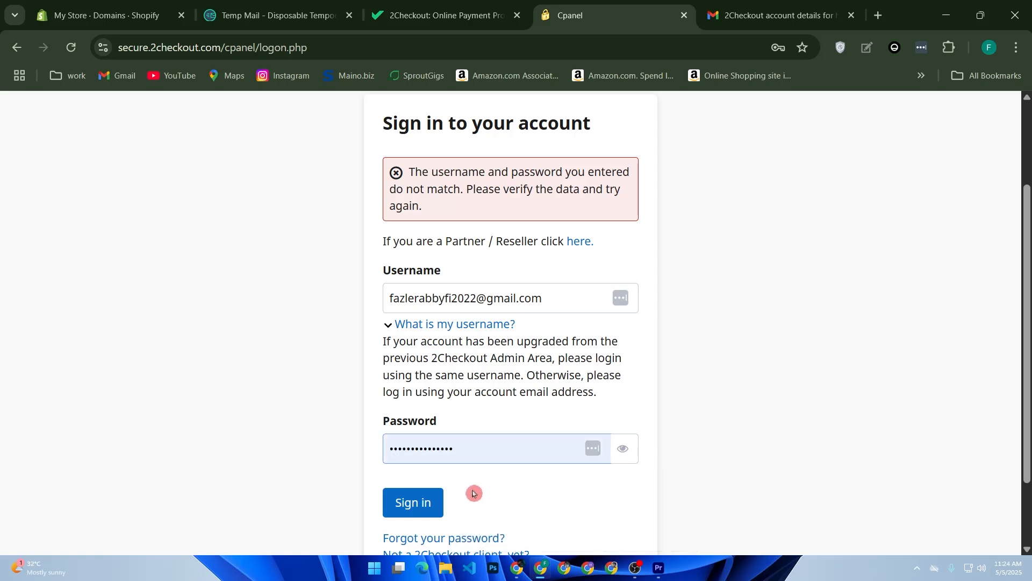
{"action": "left_click", "coordinate": [416, 503]}
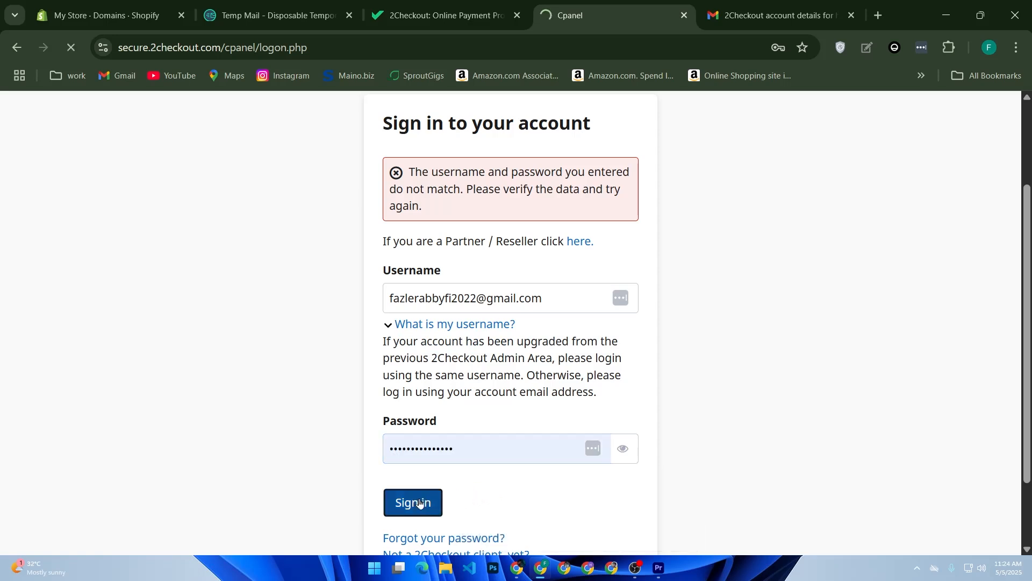
{"action": "left_click", "coordinate": [426, 497]}
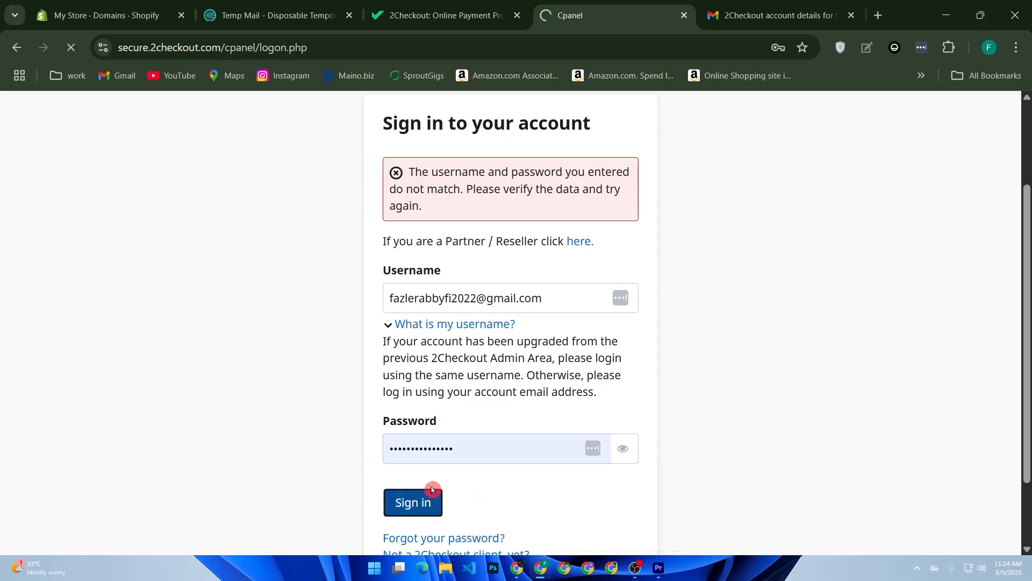
{"action": "left_click", "coordinate": [466, 11]}
{"action": "scroll", "coordinate": [543, 258], "scroll_direction": "down", "scroll_amount": 8}
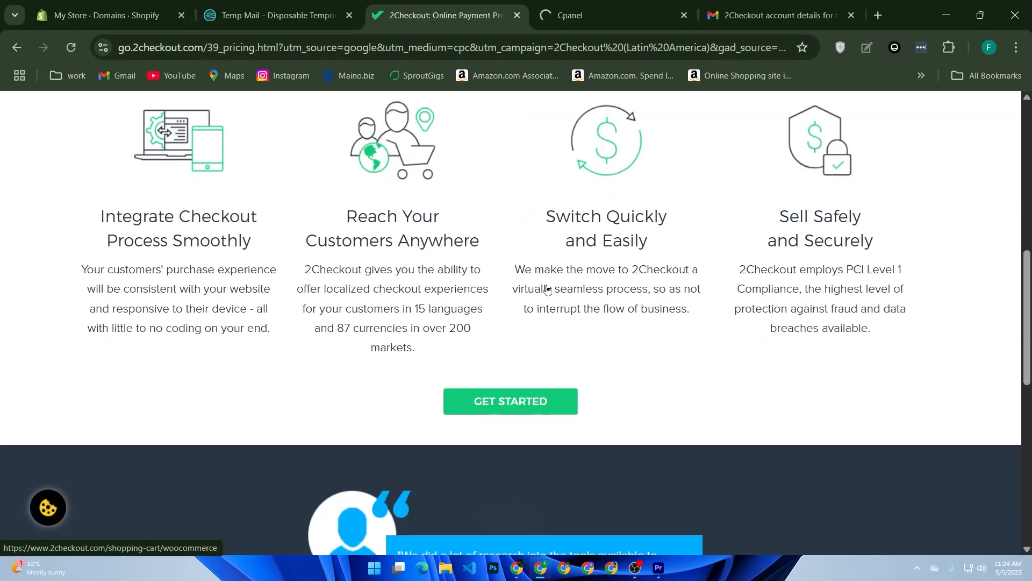
{"action": "scroll", "coordinate": [543, 258], "scroll_direction": "up", "scroll_amount": 8}
{"action": "left_click", "coordinate": [651, 5]}
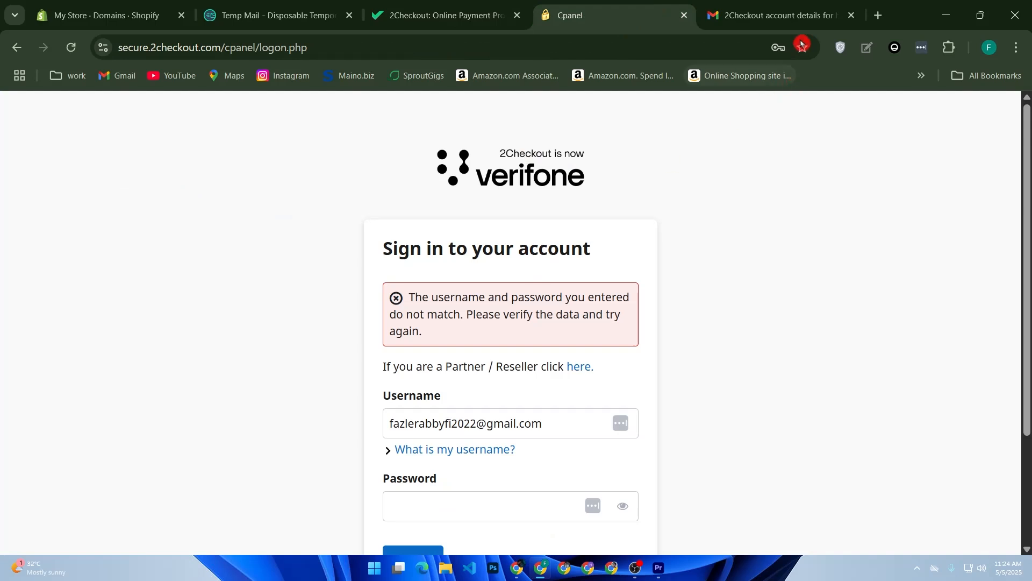
- Search Google for "2checkout dashboard" in a new browser tab
{"action": "left_click", "coordinate": [878, 15]}
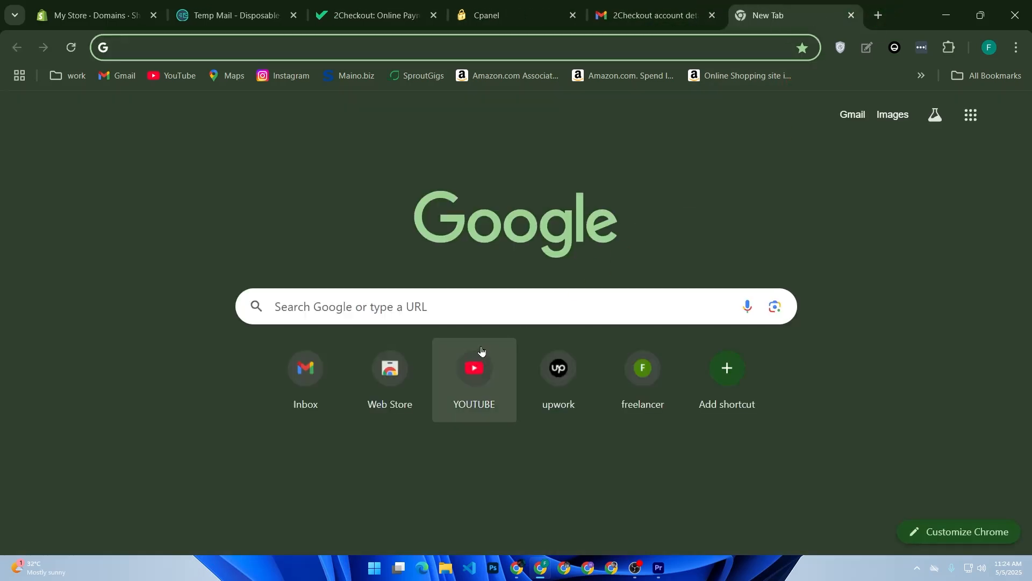
{"action": "left_click", "coordinate": [488, 297]}
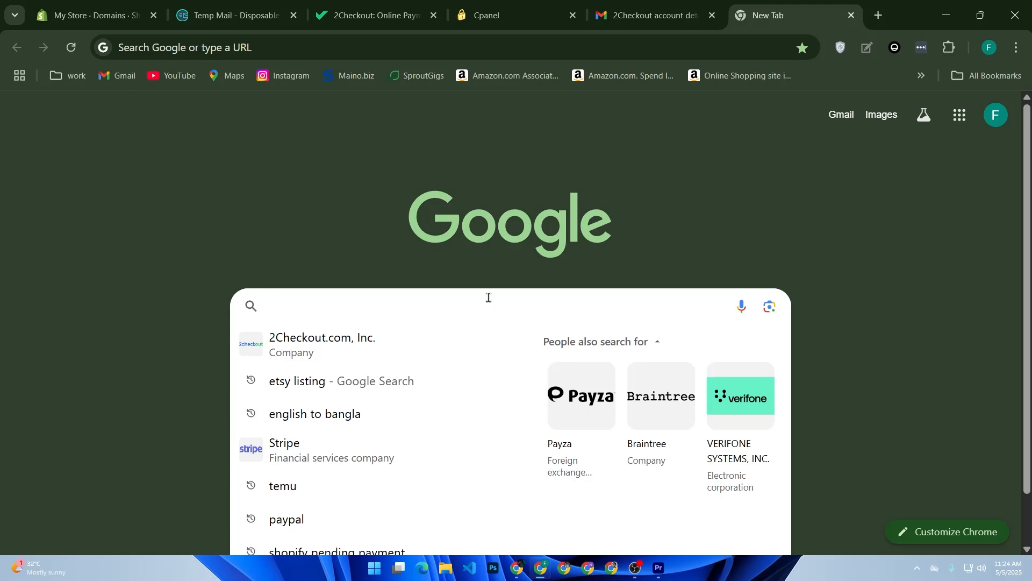
{"action": "type", "text": "2ch"}
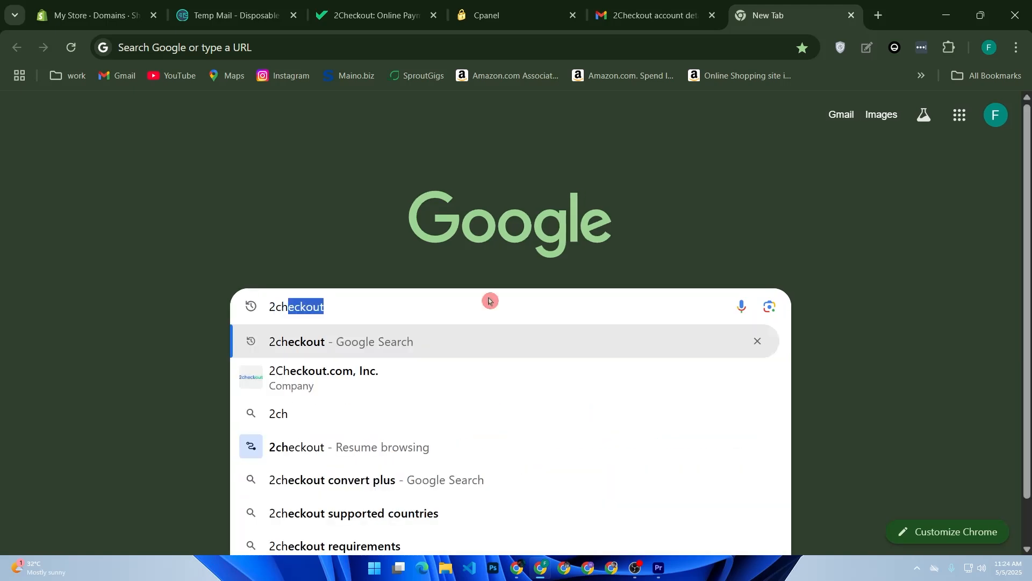
{"action": "type", "text": "eckout da"}
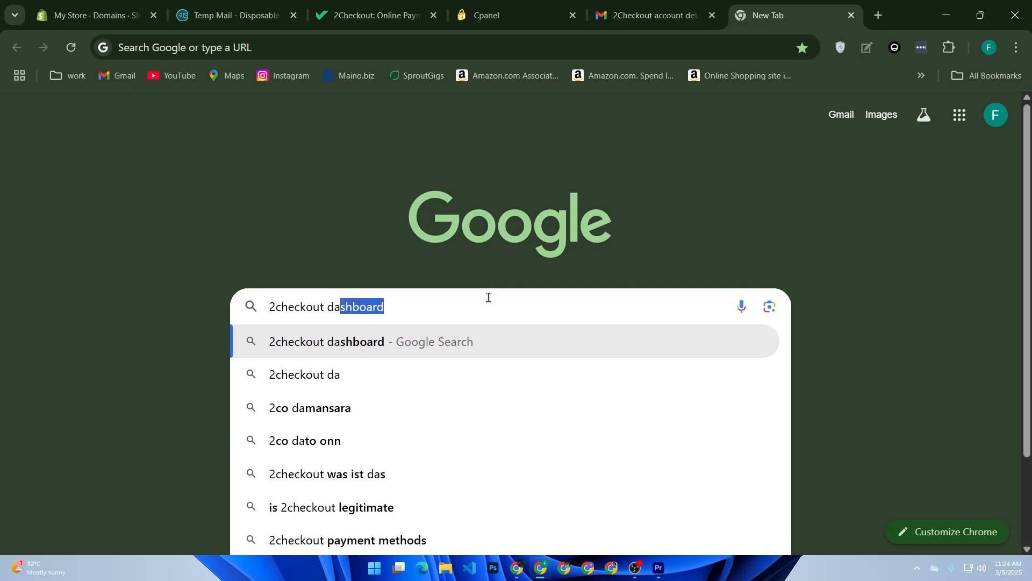
{"action": "key", "text": "Return"}
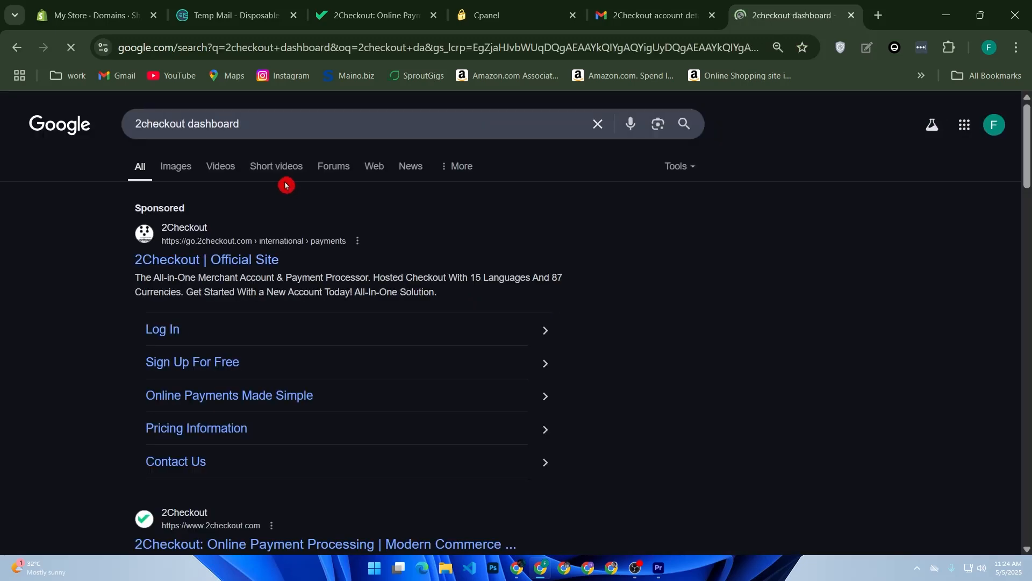
- Open the Verifone Documentation picture of the Merchant Control Panel Dashboard from the image results in a new tab and examine its Webhooks & API page
{"action": "left_click", "coordinate": [172, 168]}
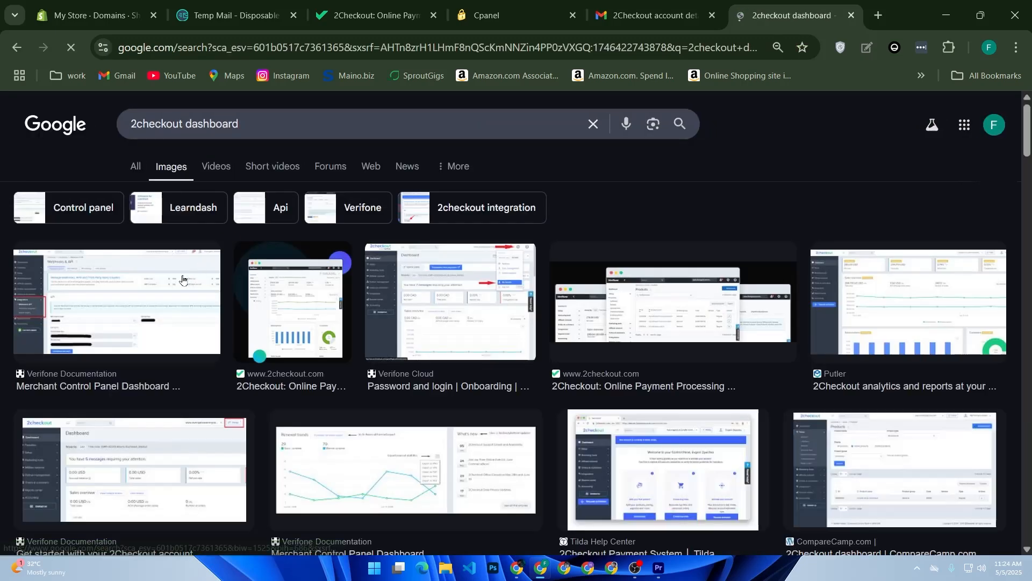
{"action": "left_click", "coordinate": [182, 279]}
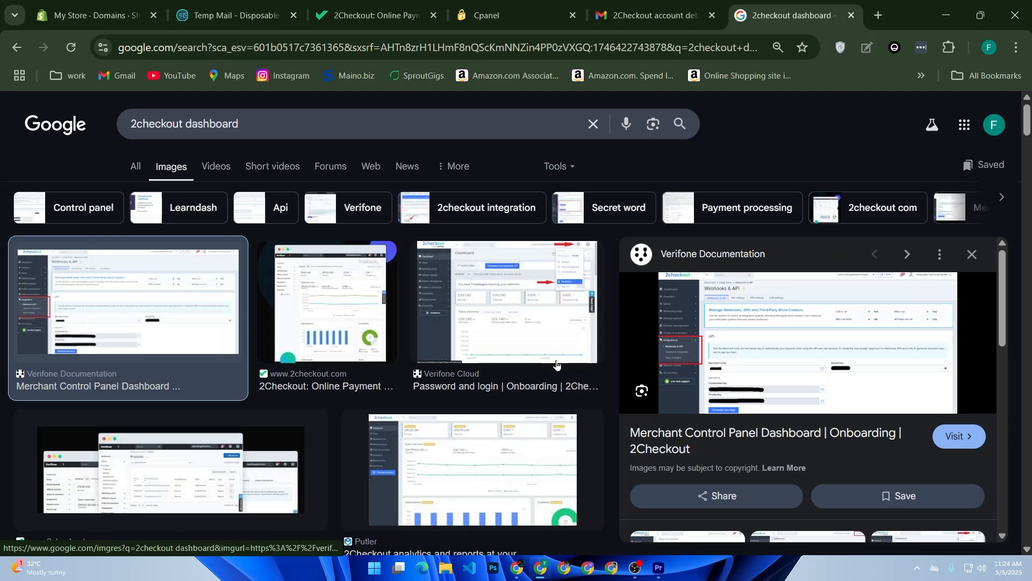
{"action": "right_click", "coordinate": [721, 330]}
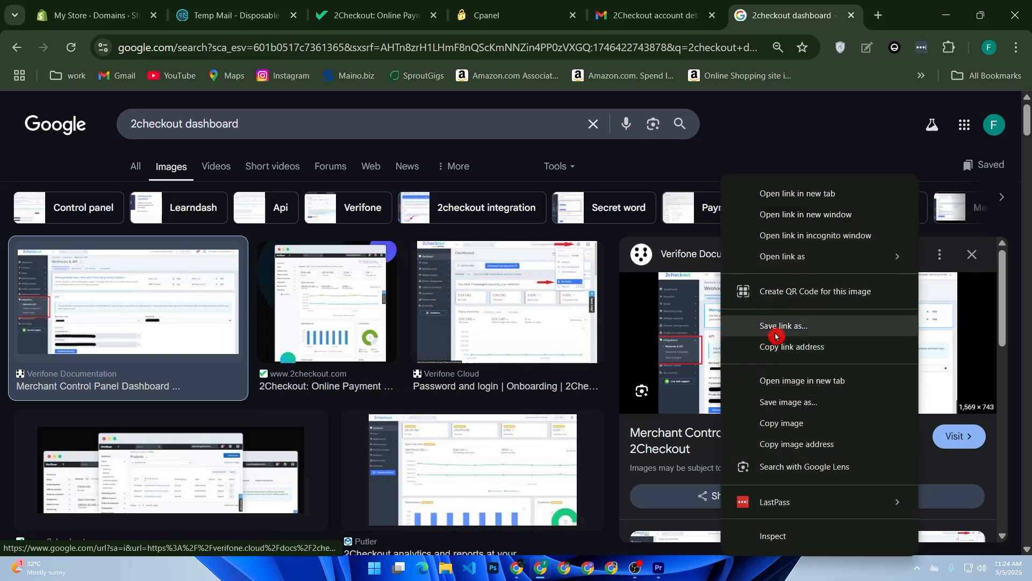
{"action": "left_click", "coordinate": [774, 383]}
{"action": "left_click", "coordinate": [805, 15]}
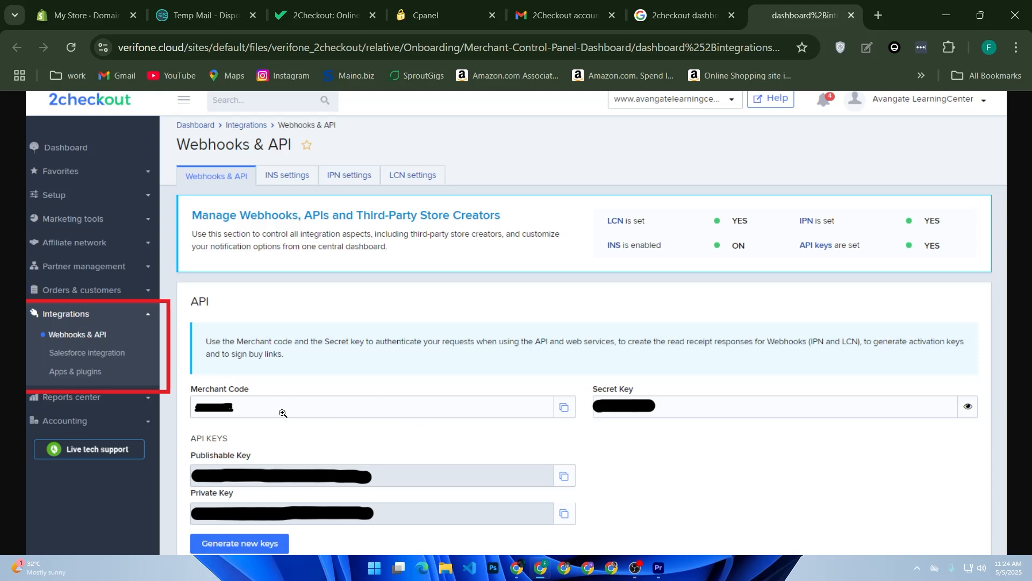
{"action": "left_click", "coordinate": [337, 411]}
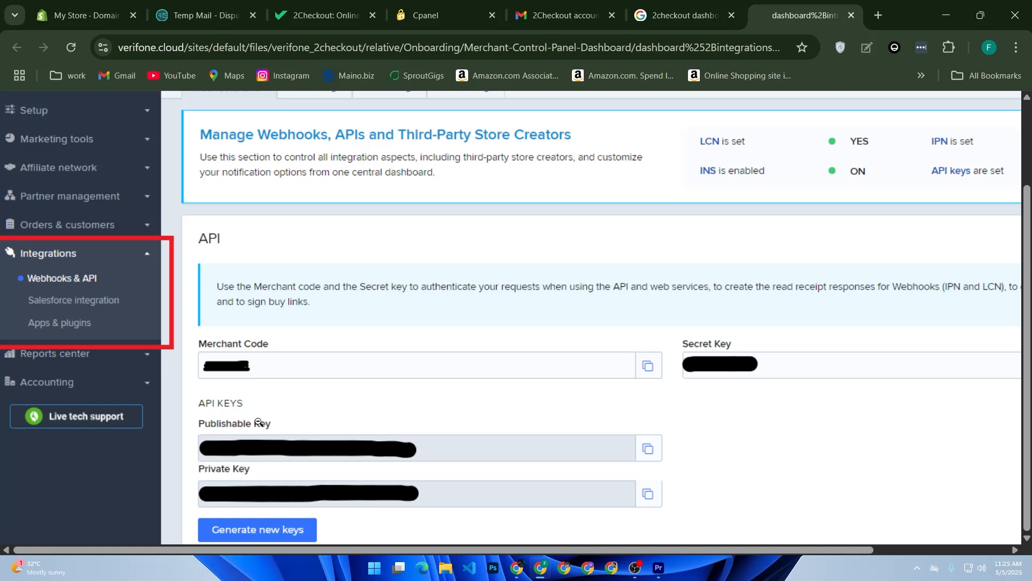
- Return to the Shopify store admin and open the store's Payments settings
{"action": "left_click", "coordinate": [93, 7]}
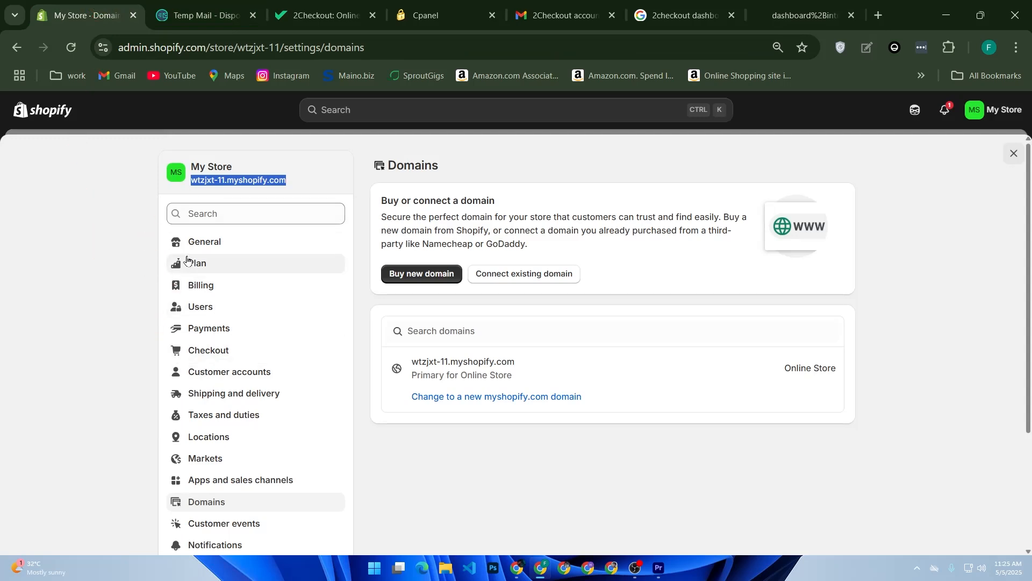
{"action": "left_click", "coordinate": [202, 331]}
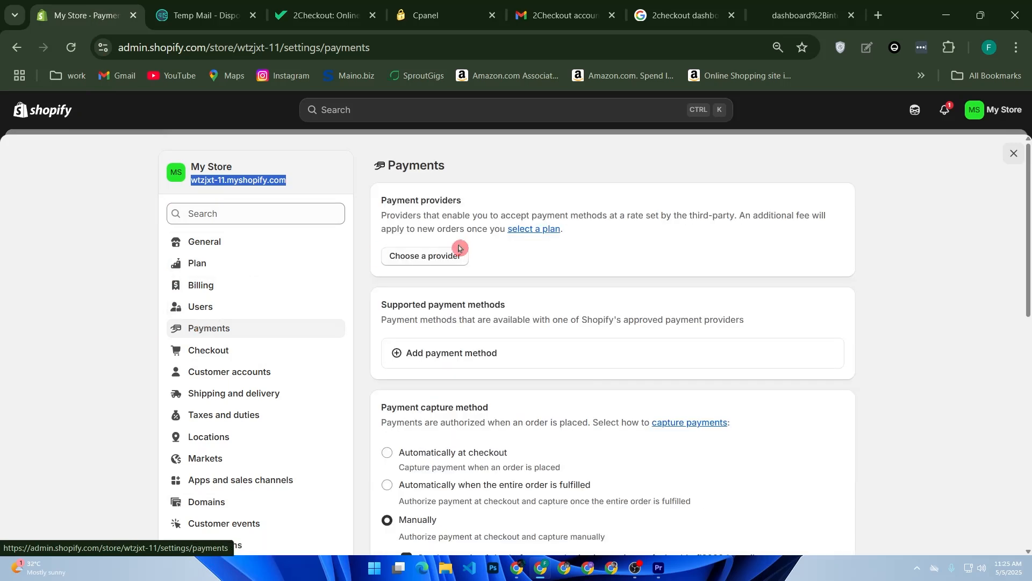
- Try to filter the third-party payment providers for 2Checkout, and return to the Payments settings
{"action": "left_click", "coordinate": [432, 257]}
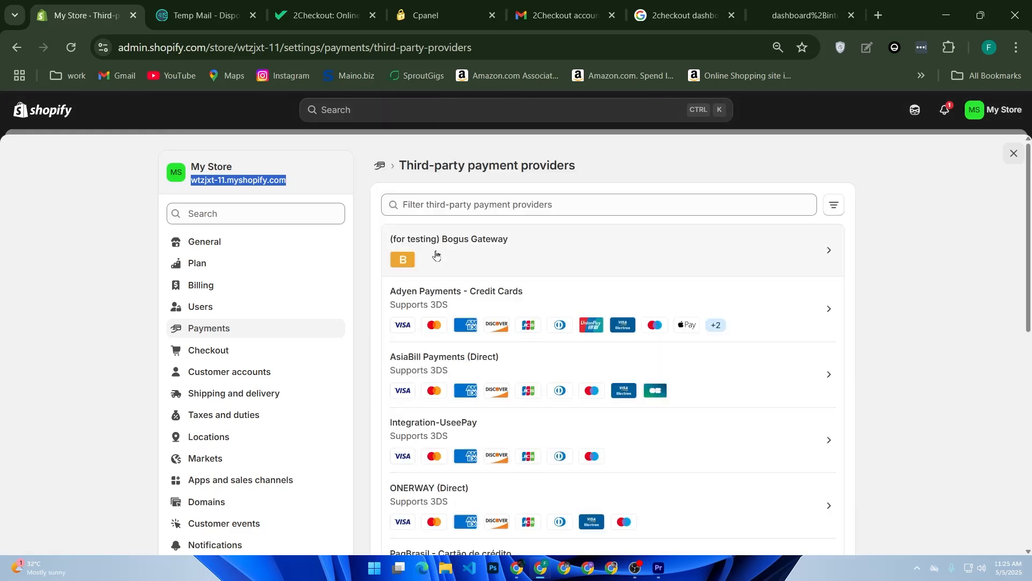
{"action": "left_click", "coordinate": [465, 204]}
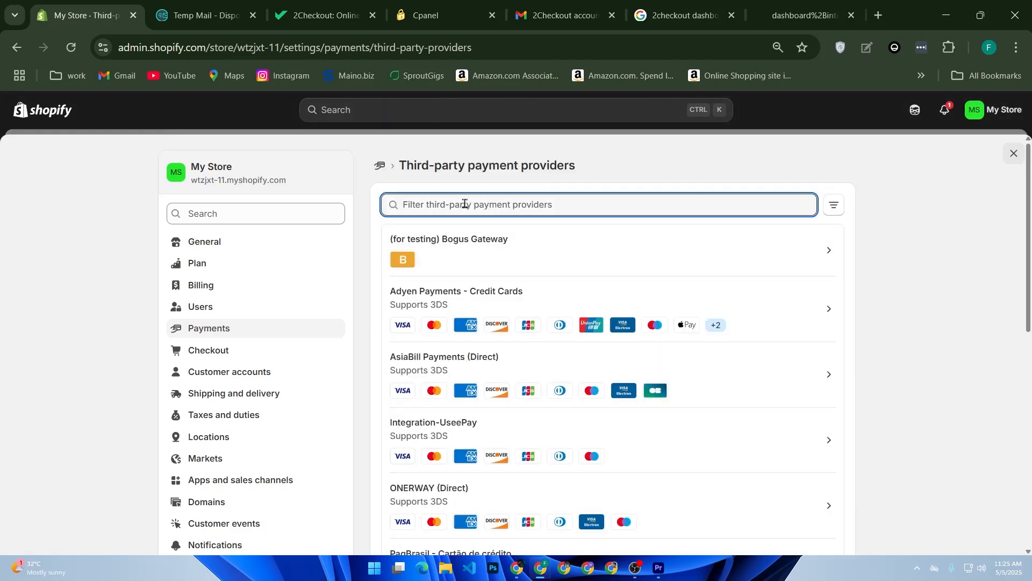
{"action": "type", "text": "2"}
{"action": "key", "text": "BackSpace"}
{"action": "left_click", "coordinate": [258, 334]}
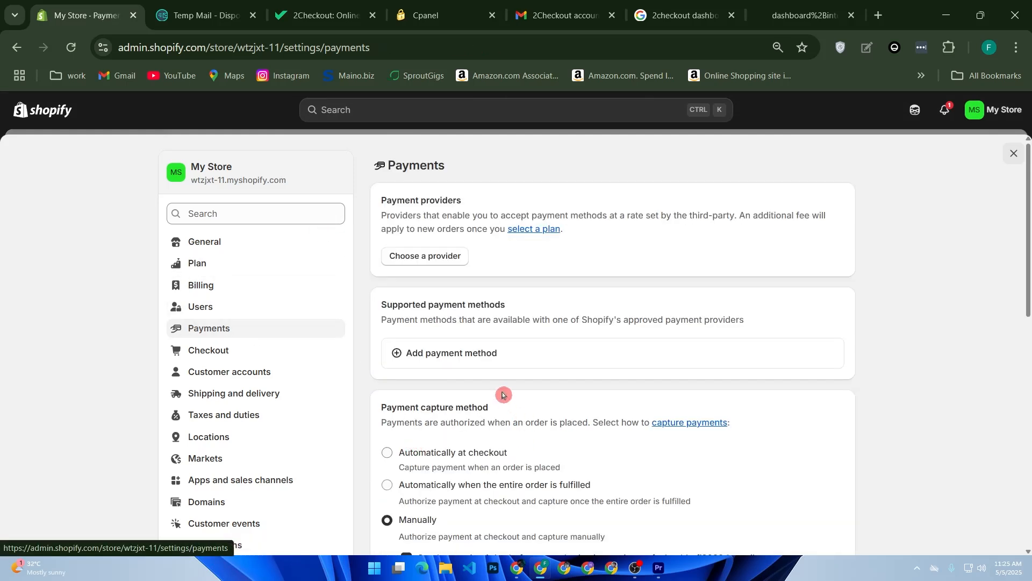
- Start adding a payment method, search by provider for "2" and open the 2Checkout Convert Plus (by Verifone) provider
{"action": "left_click", "coordinate": [474, 355]}
{"action": "left_click", "coordinate": [462, 231]}
{"action": "type", "text": "2"}
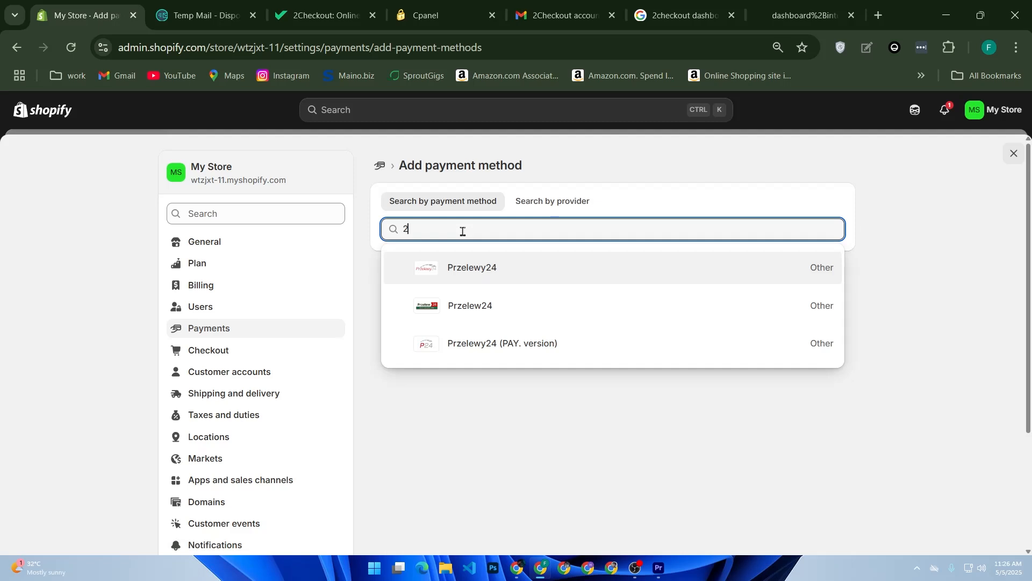
{"action": "left_click", "coordinate": [531, 214]}
{"action": "left_click", "coordinate": [446, 230]}
{"action": "type", "text": "2"}
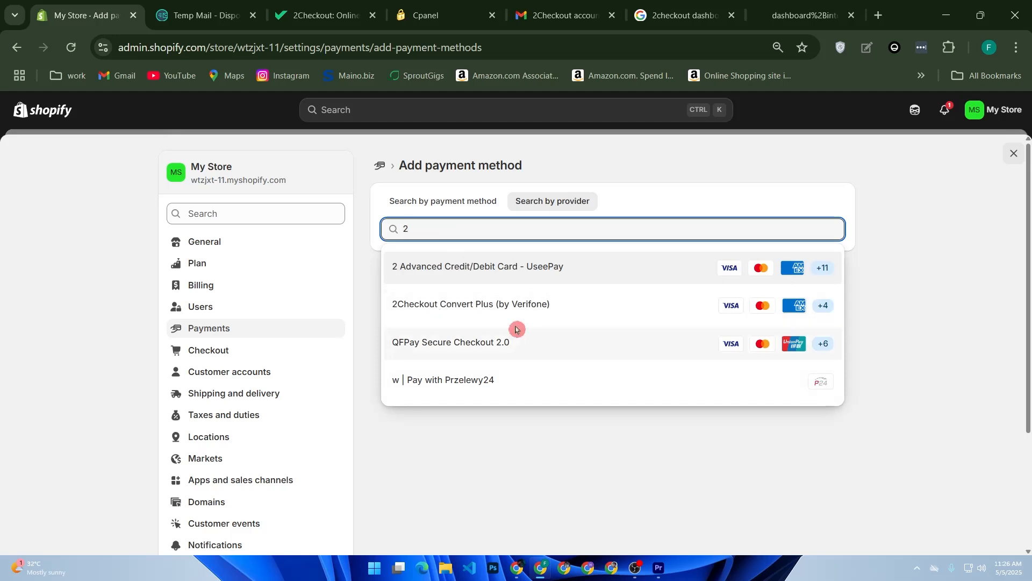
{"action": "left_click", "coordinate": [458, 311]}
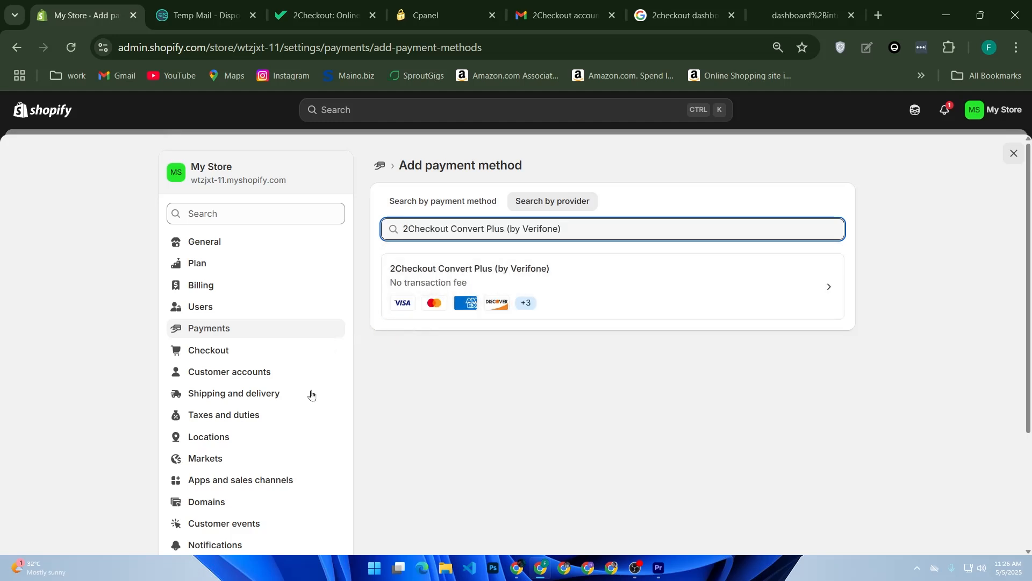
{"action": "left_click", "coordinate": [611, 285]}
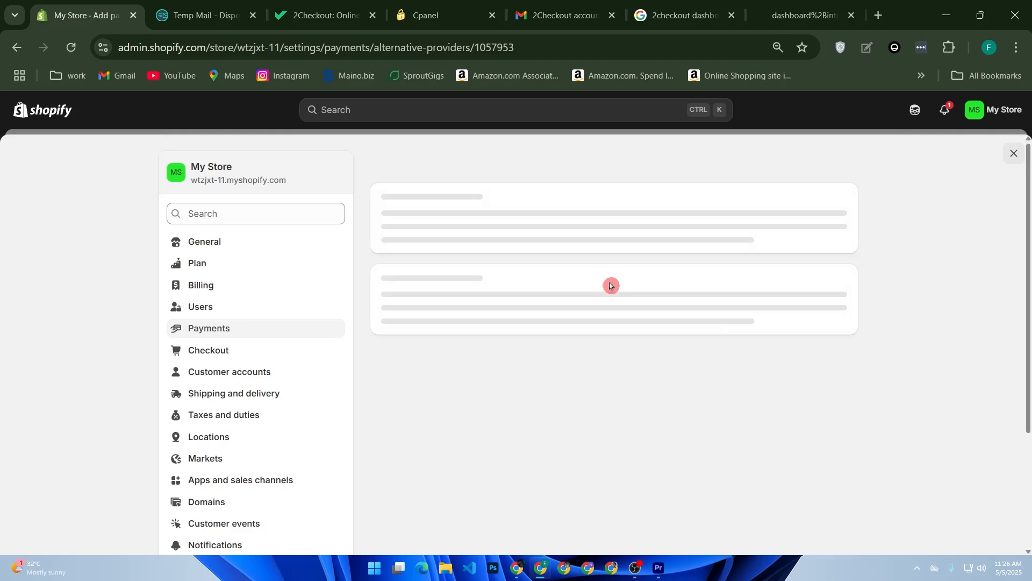